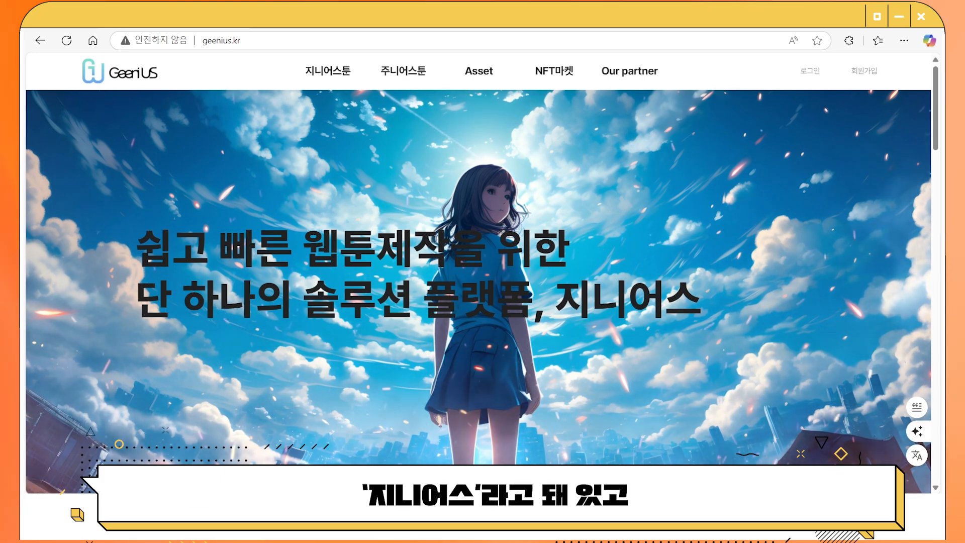
scroll(435, 205, down, 1)
scroll(435, 240, down, 6)
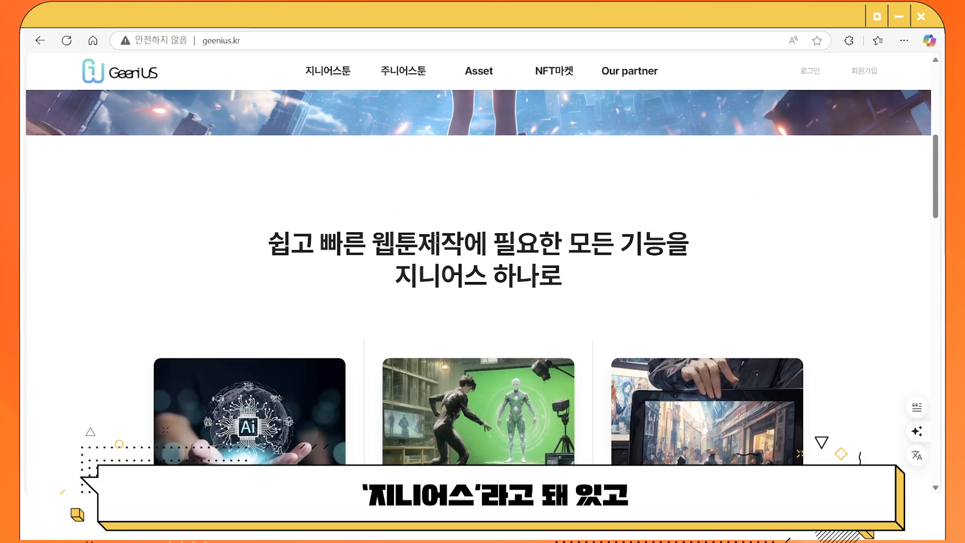
scroll(435, 240, down, 3)
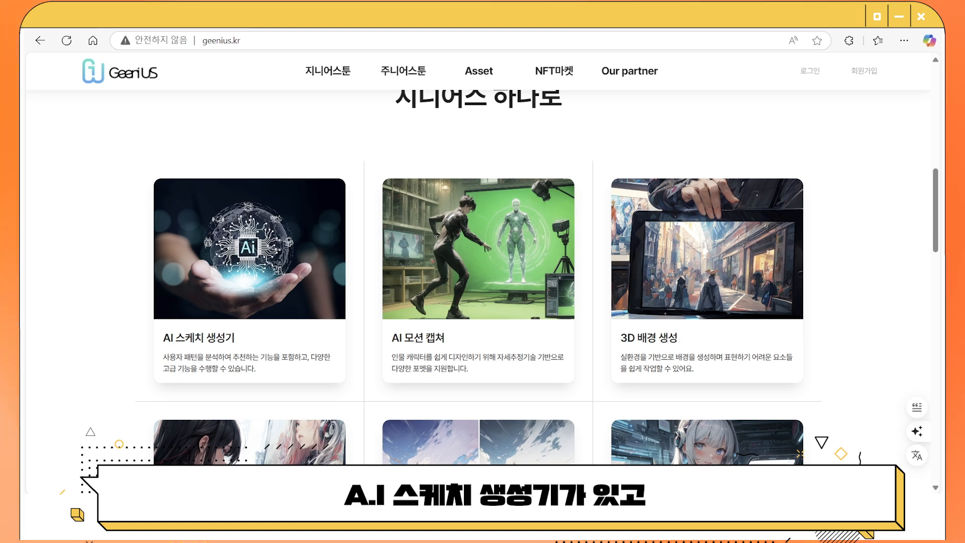
mouse_move(241, 246)
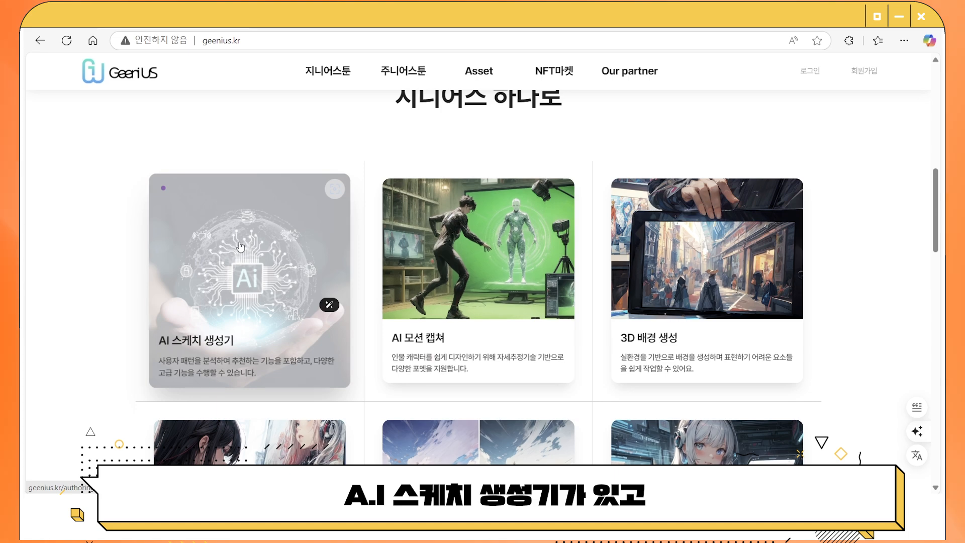
mouse_move(463, 256)
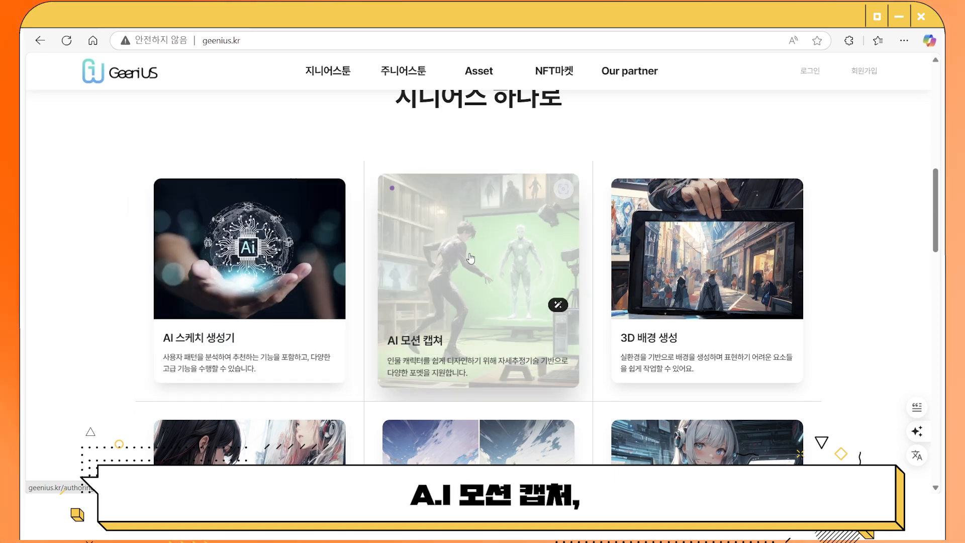
scroll(478, 261, down, 5)
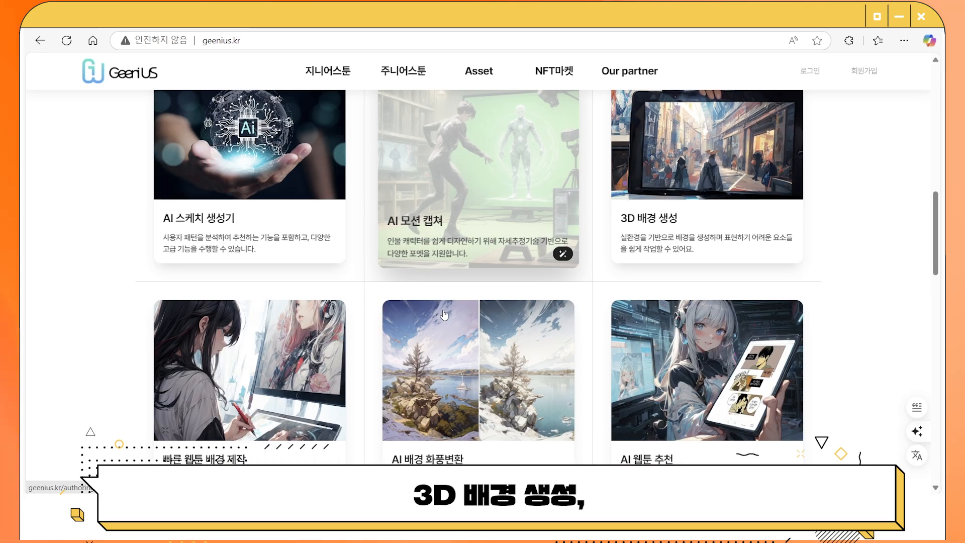
mouse_move(190, 292)
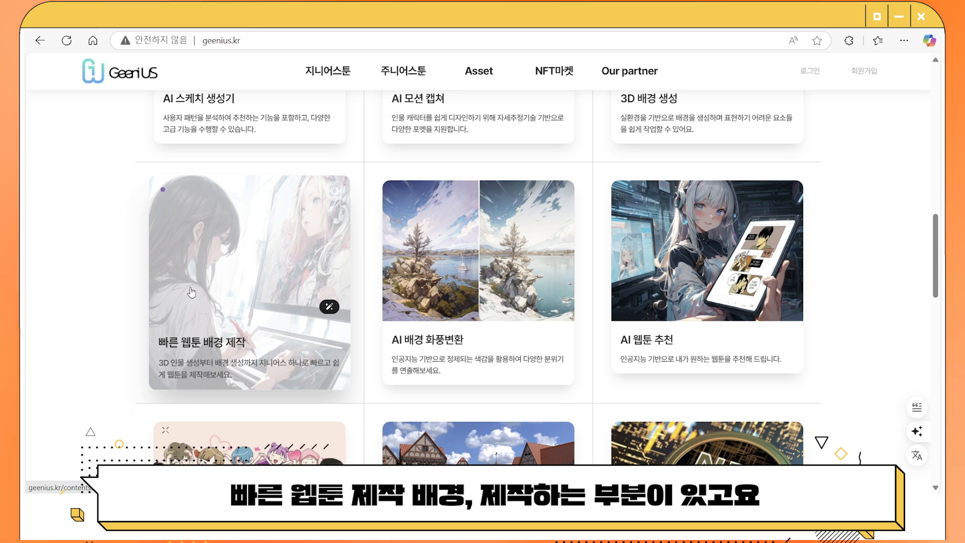
mouse_move(501, 298)
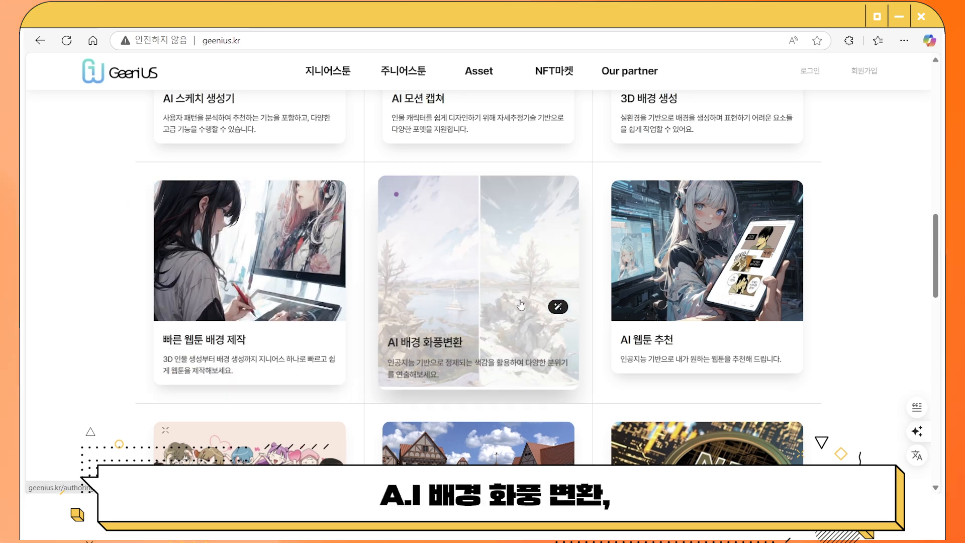
mouse_move(678, 300)
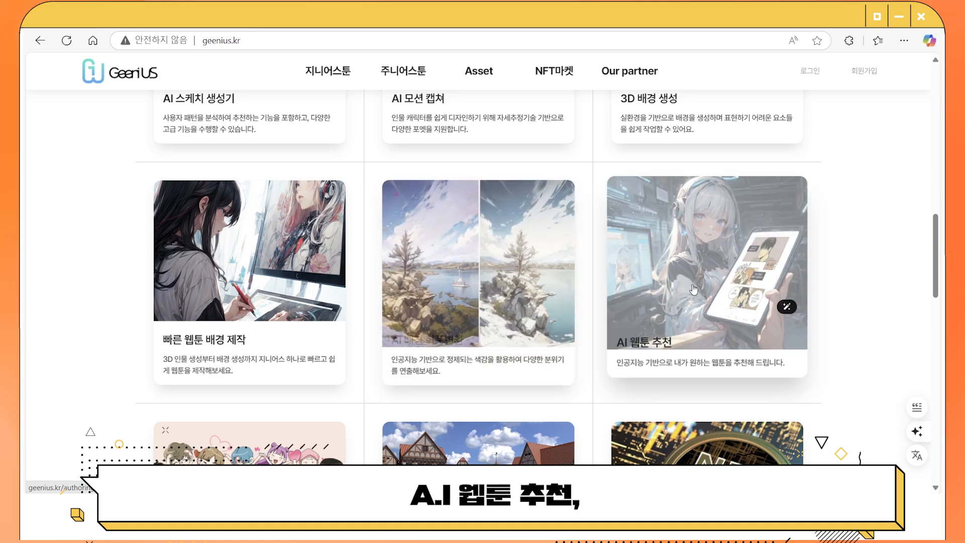
scroll(656, 304, down, 2)
scroll(655, 303, down, 3)
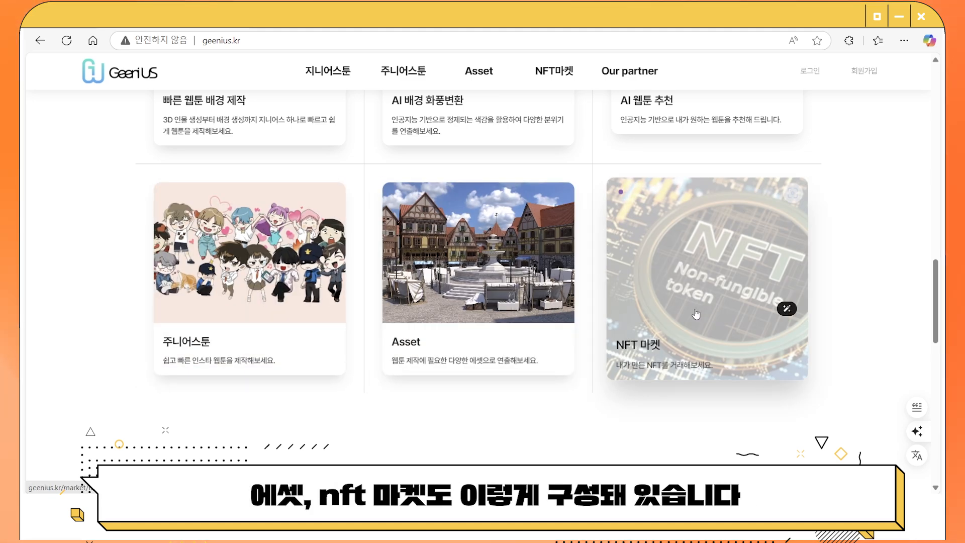
scroll(695, 314, up, 10)
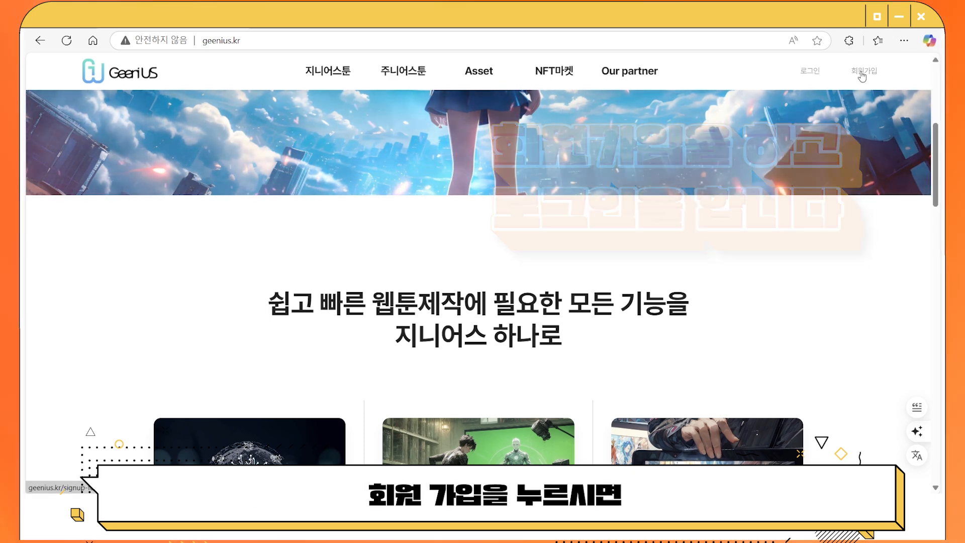
Scroll through the Geenius 회원가입 form, then log in with the filled-in ID and password.
click(861, 73)
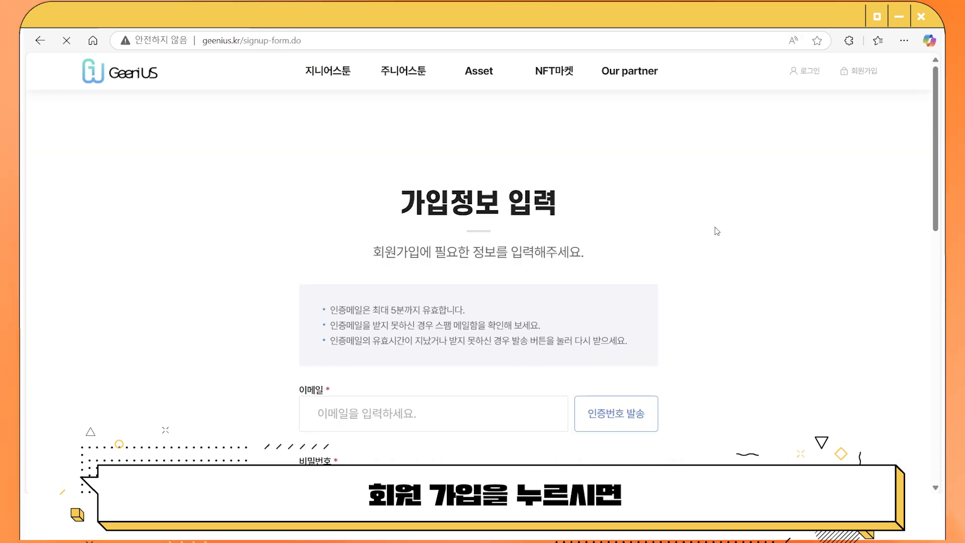
scroll(713, 228, down, 2)
scroll(717, 231, down, 2)
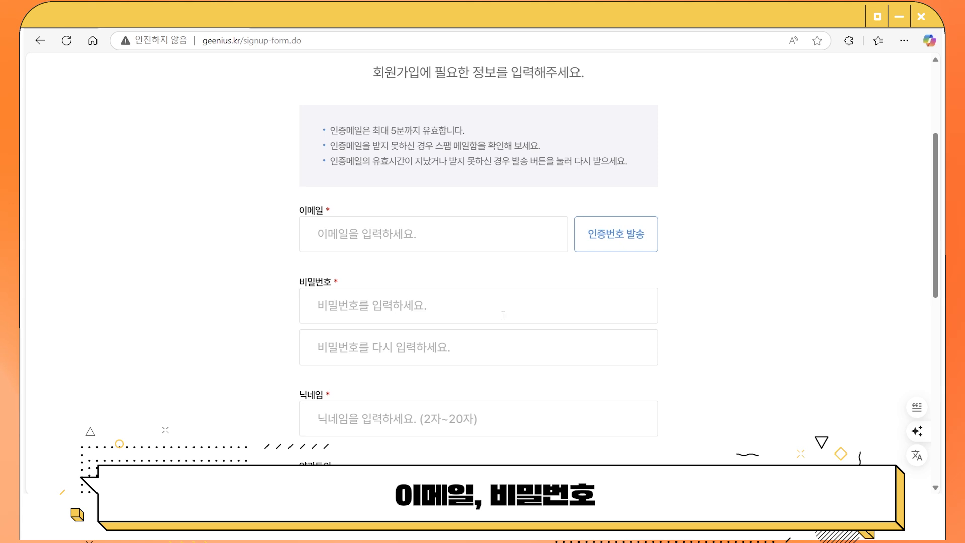
scroll(522, 312, down, 1)
scroll(522, 311, down, 2)
scroll(376, 327, down, 1)
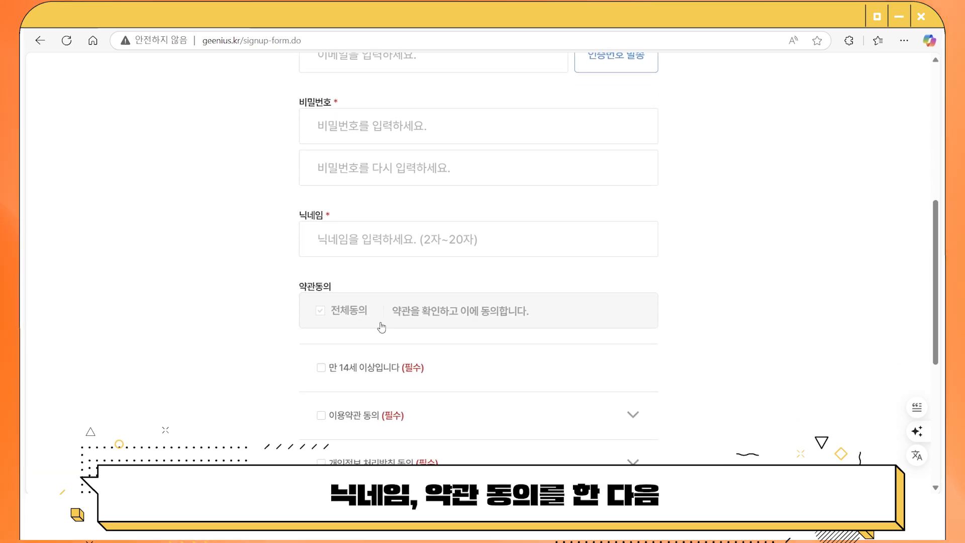
scroll(500, 341, down, 2)
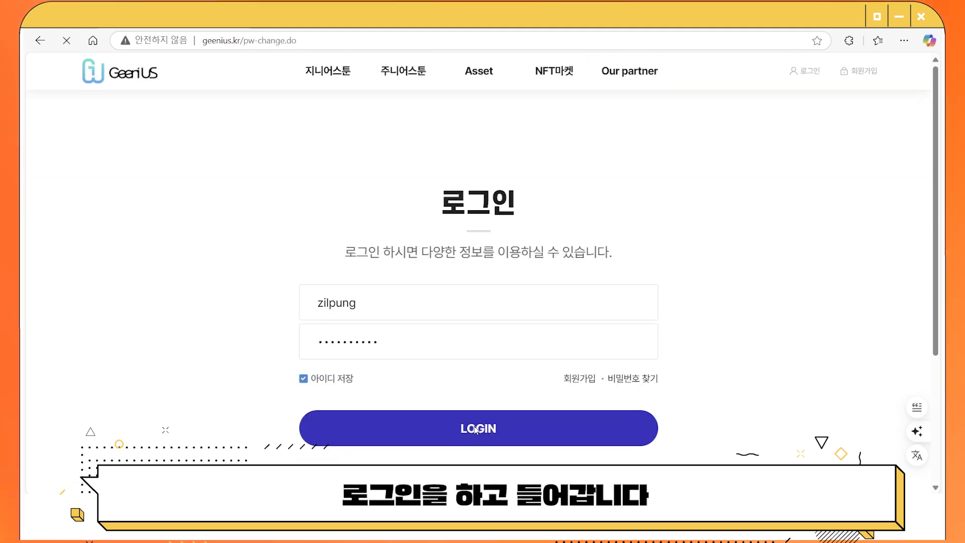
click(475, 429)
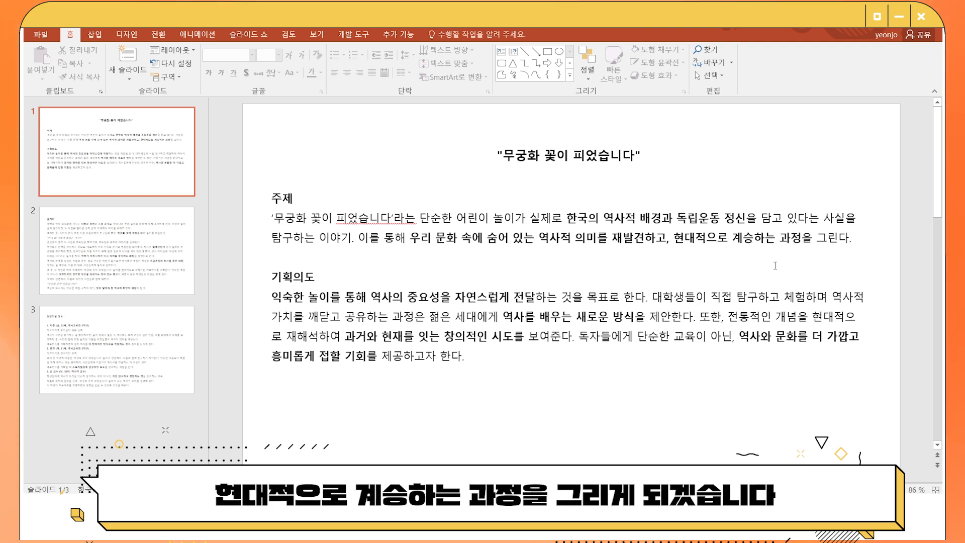
Scroll the PowerPoint slide pane from the topic and planning slide to slide 2.
scroll(605, 252, down, 3)
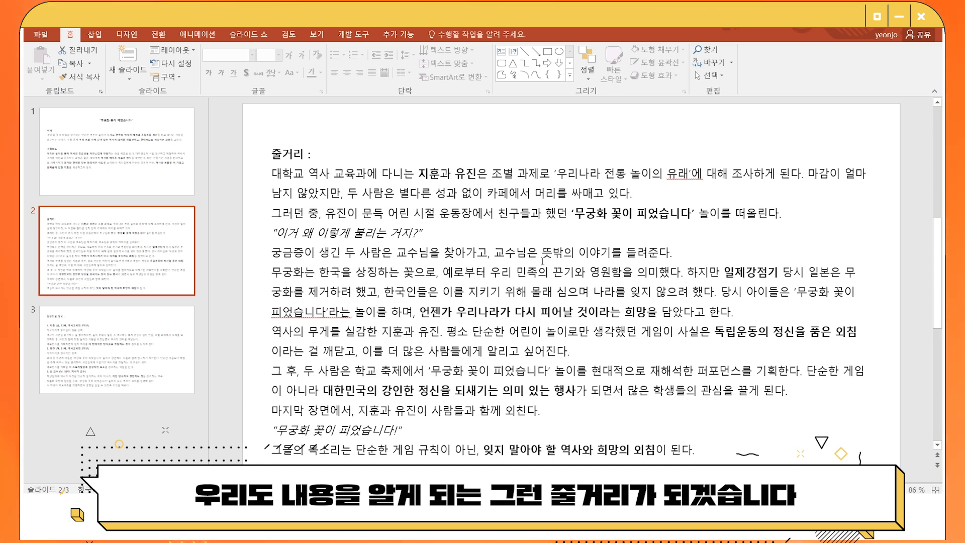
Scroll on through the remaining webtoon plan slides in PowerPoint.
scroll(542, 261, down, 3)
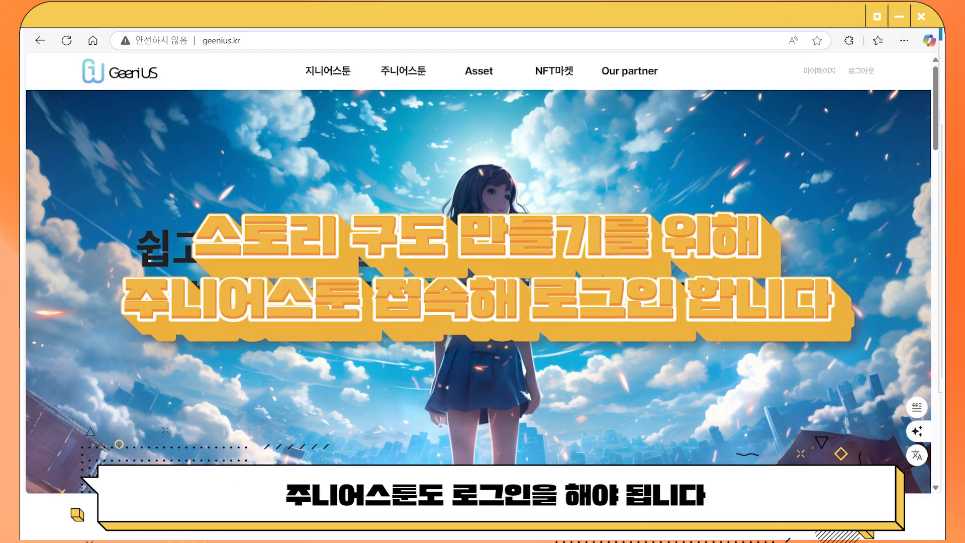
Go to Juniors Toon from Geenius, view its login and sign-up pages, then open the 제작하기 editor.
click(388, 75)
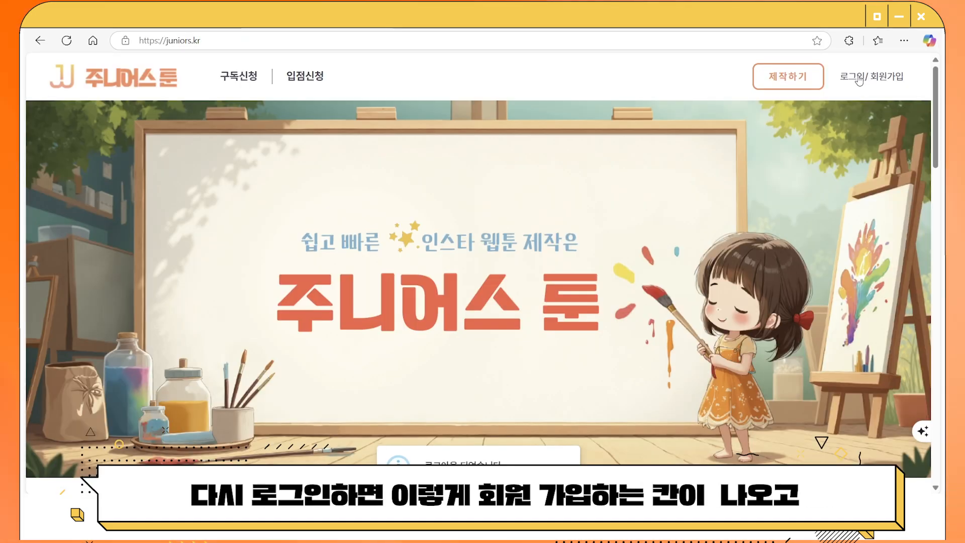
click(860, 77)
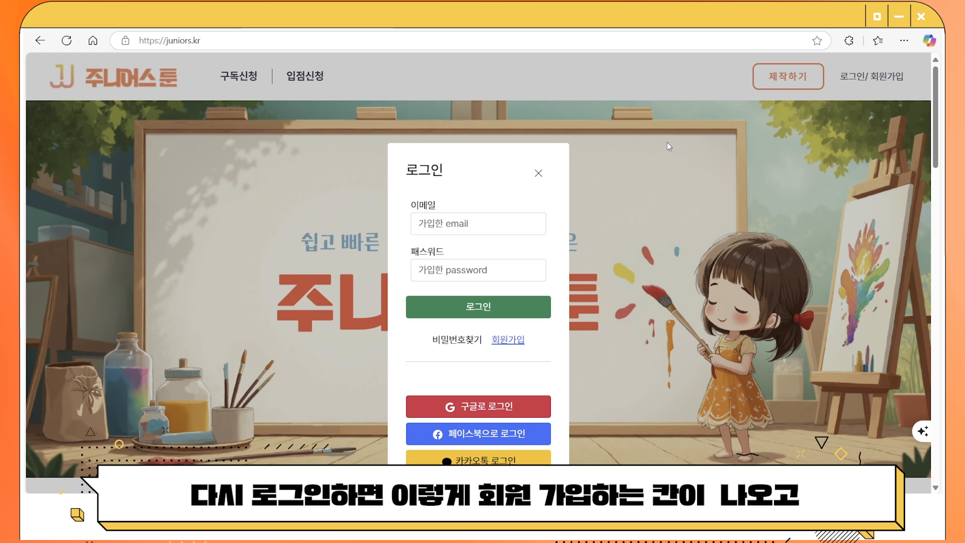
click(509, 342)
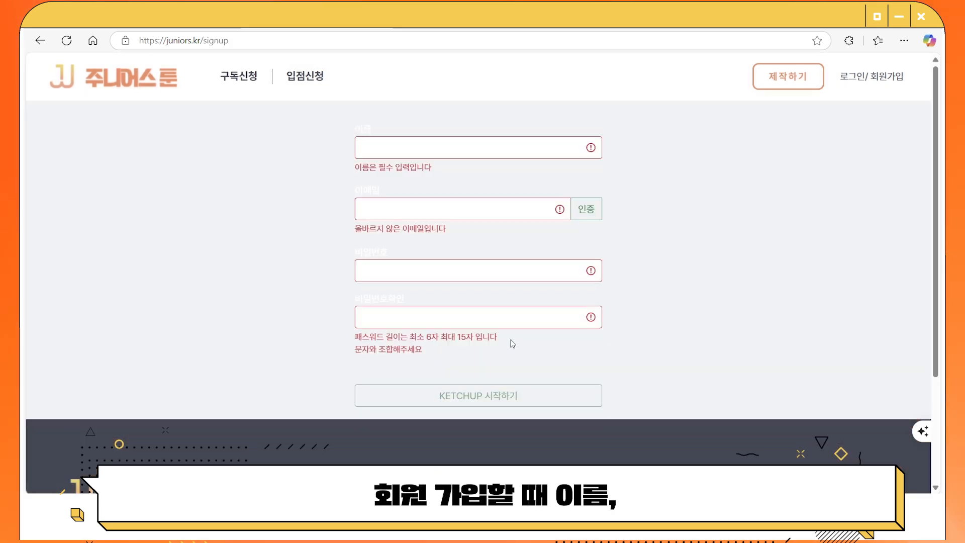
click(432, 214)
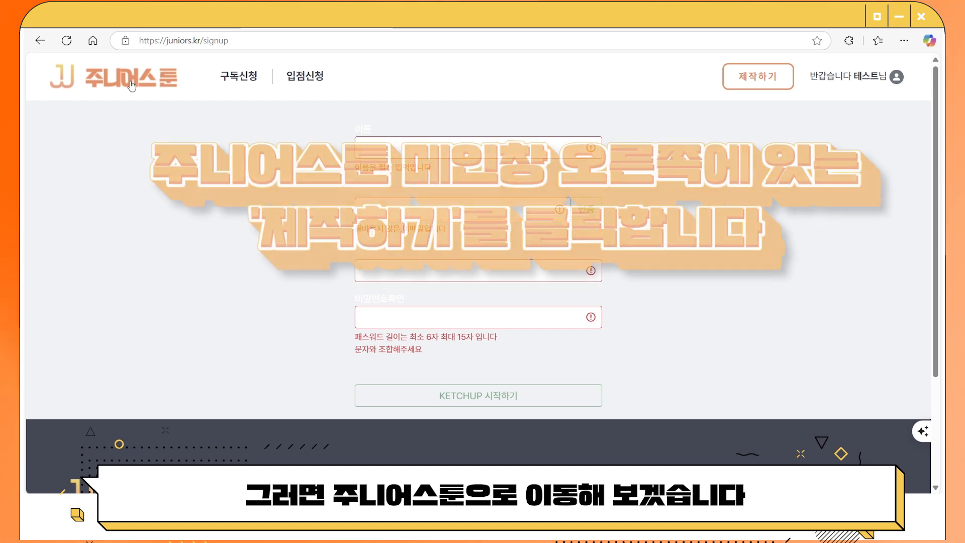
click(133, 84)
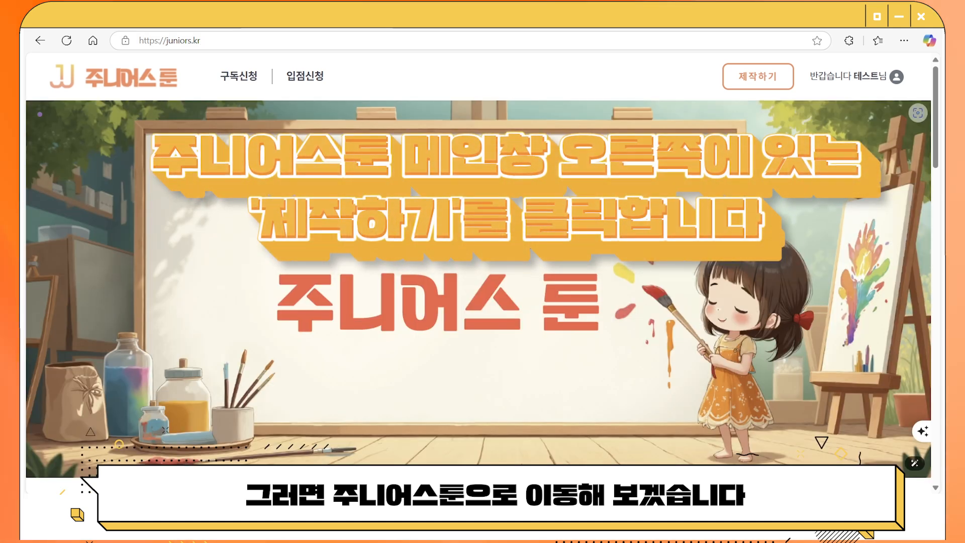
click(760, 74)
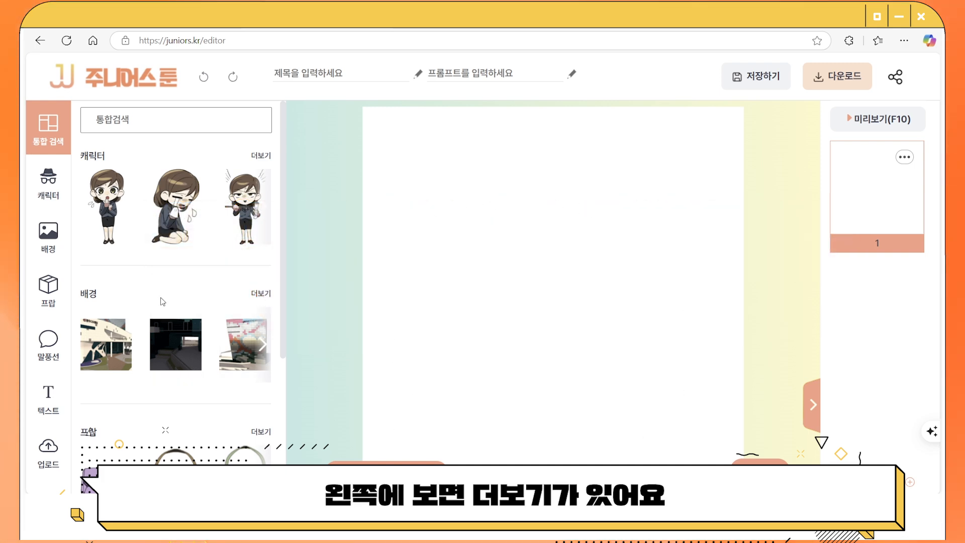
Expand the 배경 category list and scroll through all the background categories.
click(260, 293)
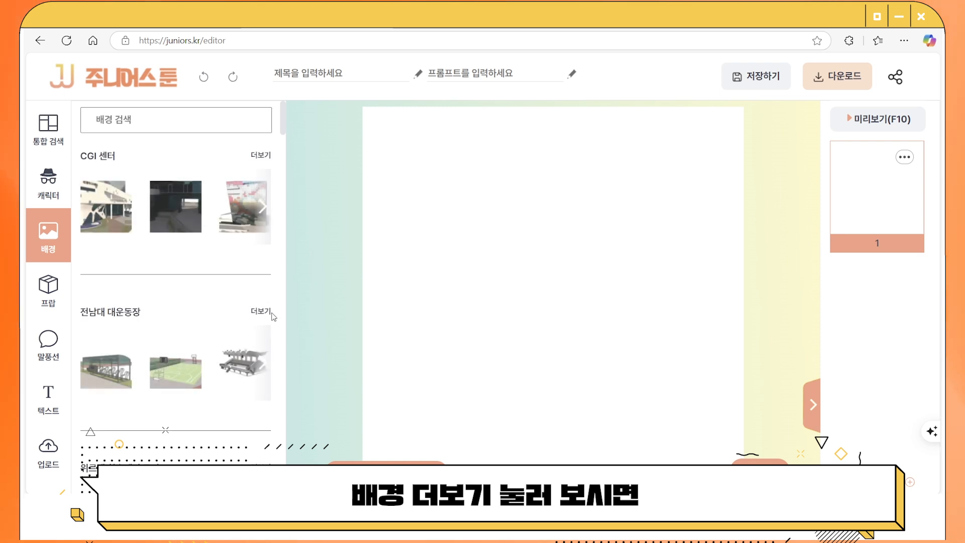
scroll(156, 265, down, 10)
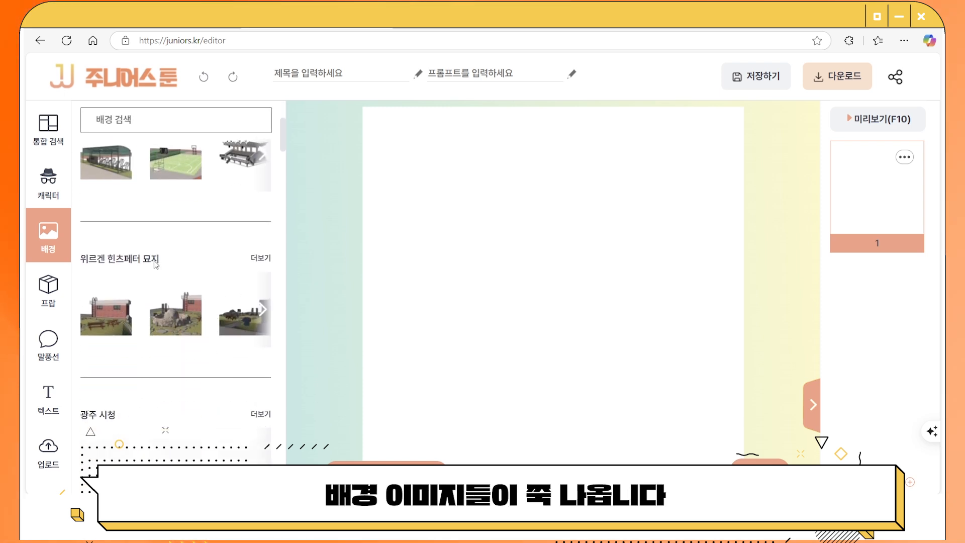
scroll(154, 260, down, 5)
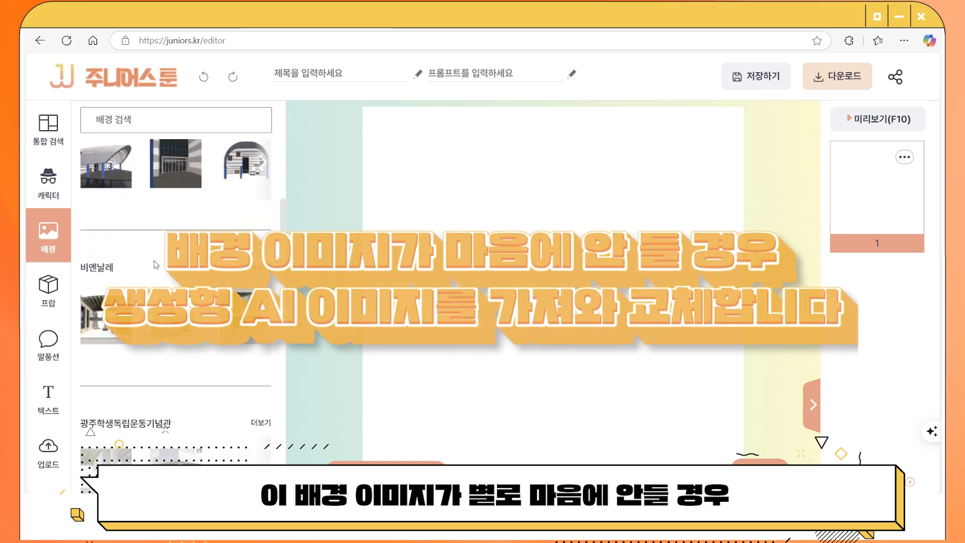
scroll(155, 265, down, 2)
scroll(243, 304, down, 5)
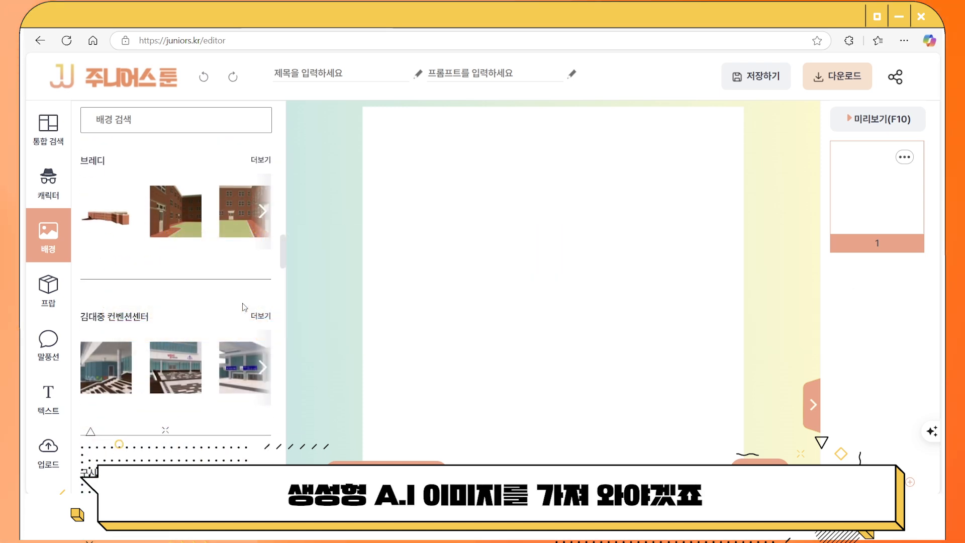
scroll(243, 306, down, 8)
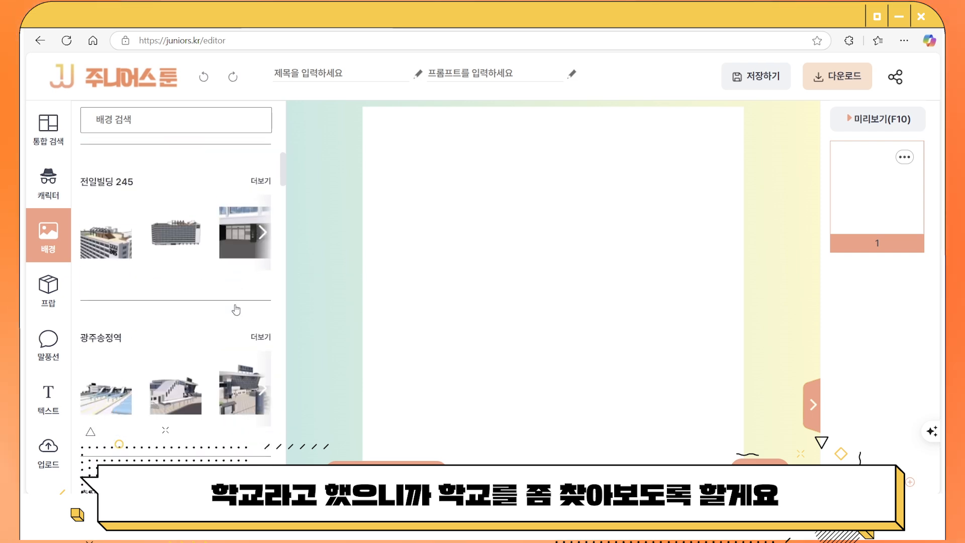
scroll(236, 309, down, 10)
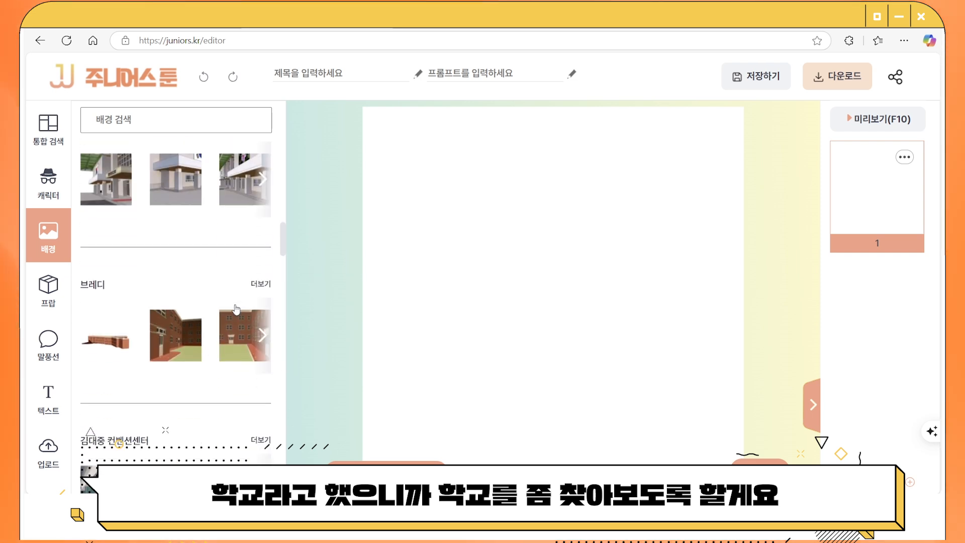
scroll(236, 309, down, 5)
scroll(185, 313, down, 5)
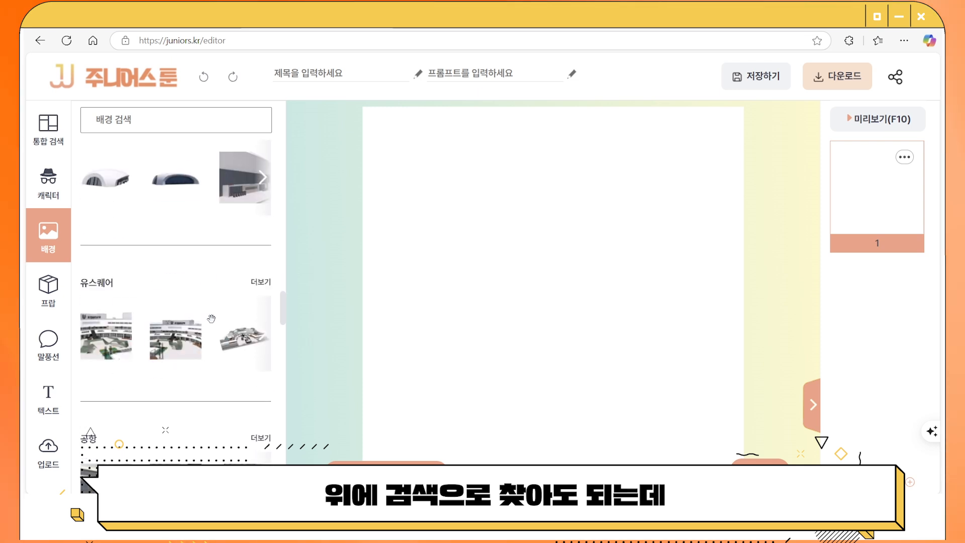
scroll(211, 318, down, 6)
scroll(213, 323, down, 8)
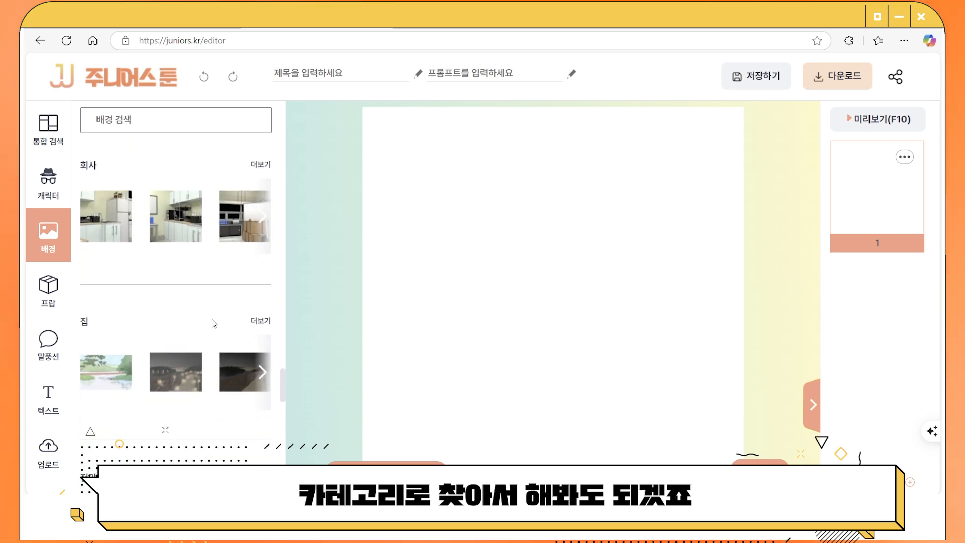
Expand the 집 category with 더보기 and browse its home interior thumbnails.
click(261, 320)
scroll(250, 357, down, 3)
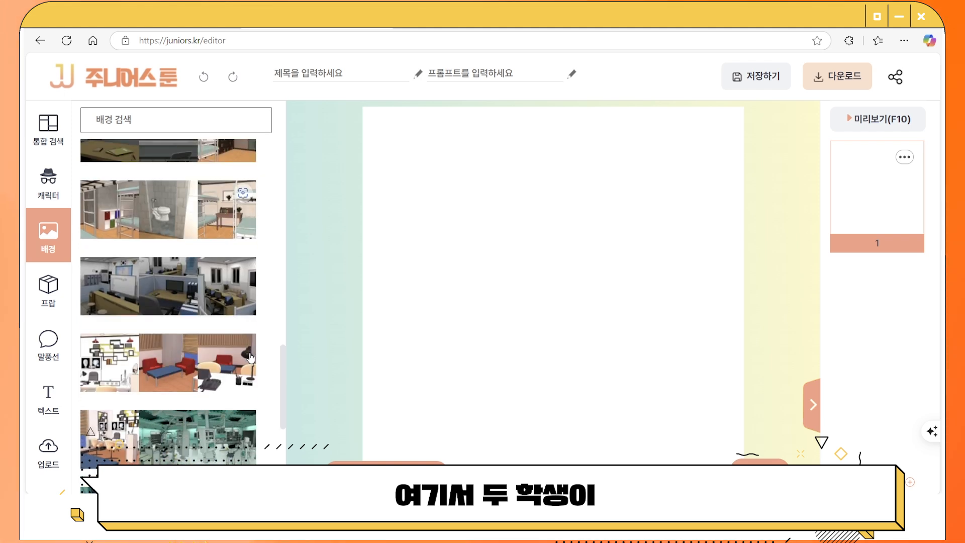
scroll(250, 357, down, 3)
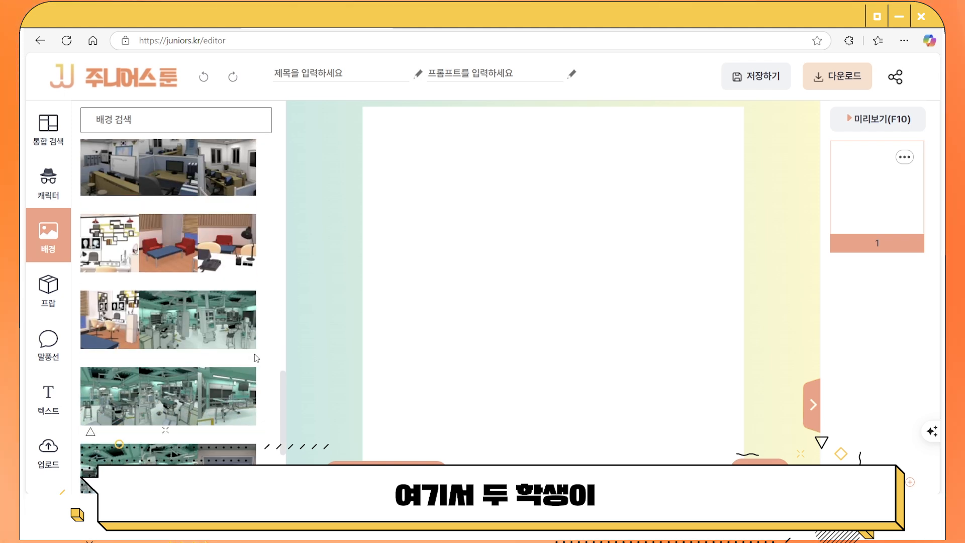
scroll(254, 358, down, 3)
scroll(254, 357, up, 3)
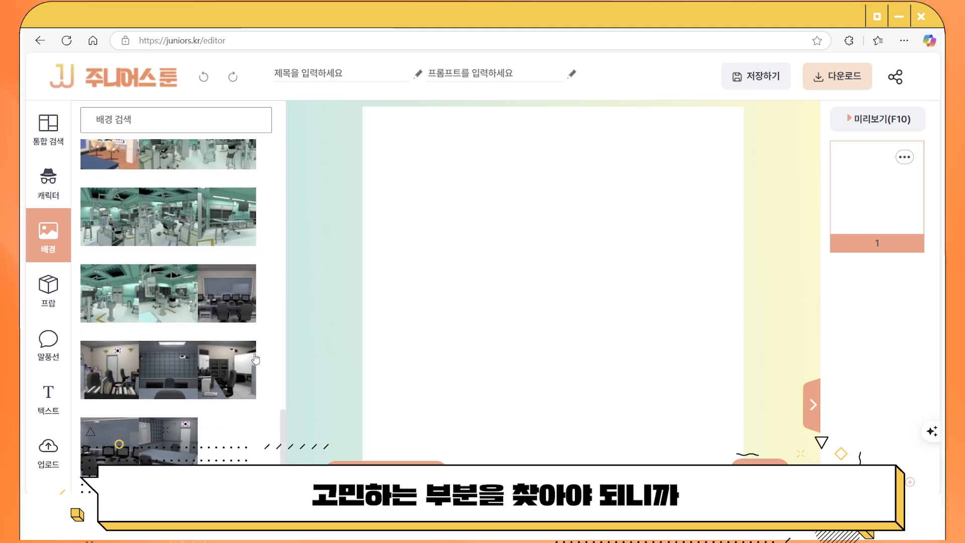
scroll(242, 285, up, 2)
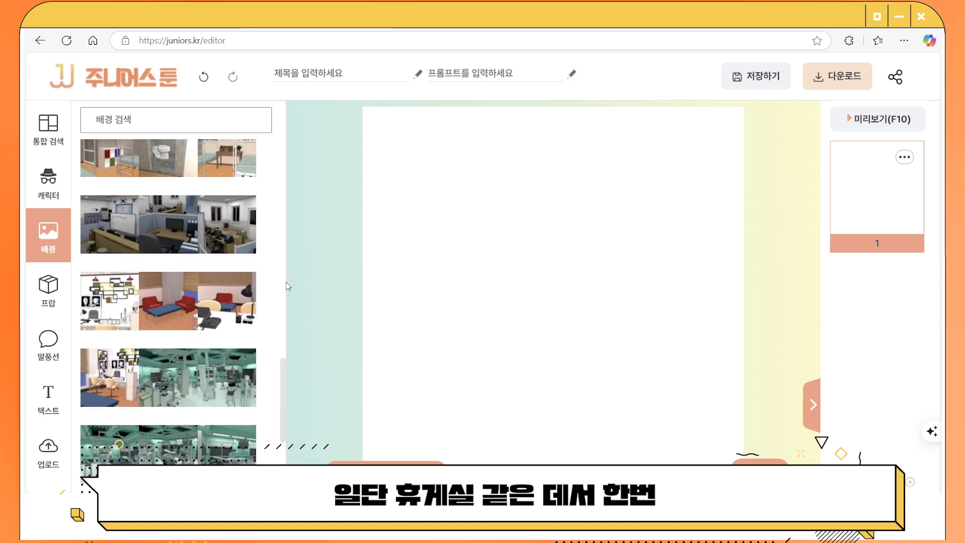
scroll(283, 282, down, 4)
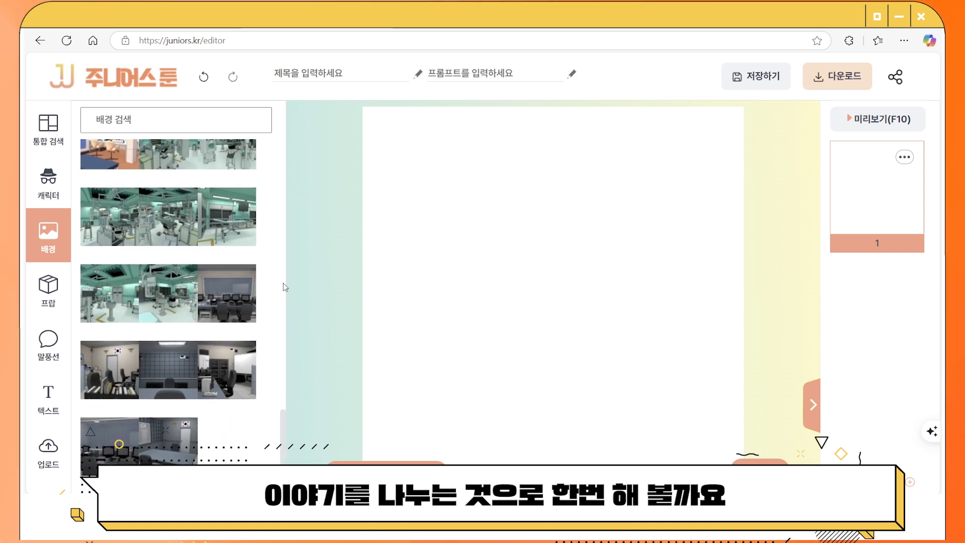
scroll(283, 283, up, 2)
Apply the red-armchair lounge as the background and review the 직접조정 and 필터효과 options.
click(240, 256)
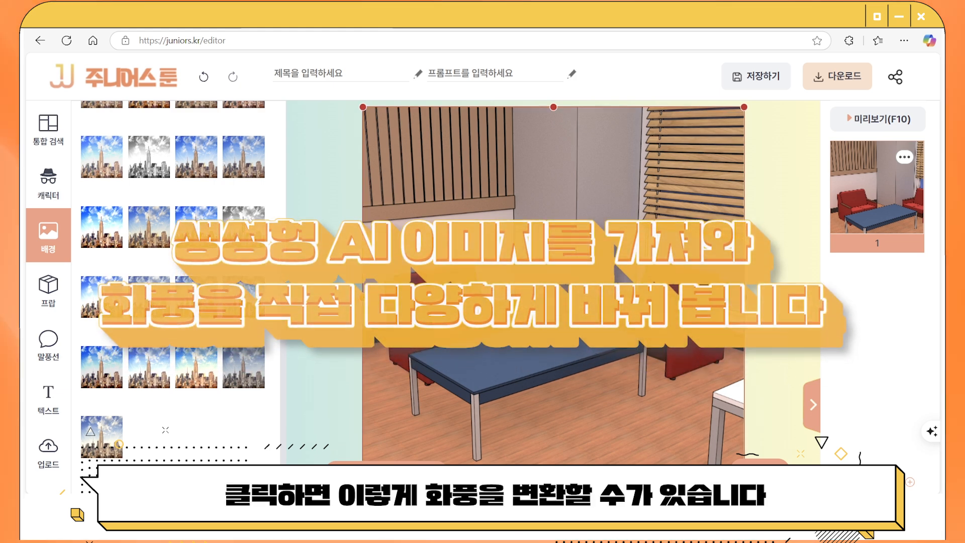
scroll(285, 155, up, 5)
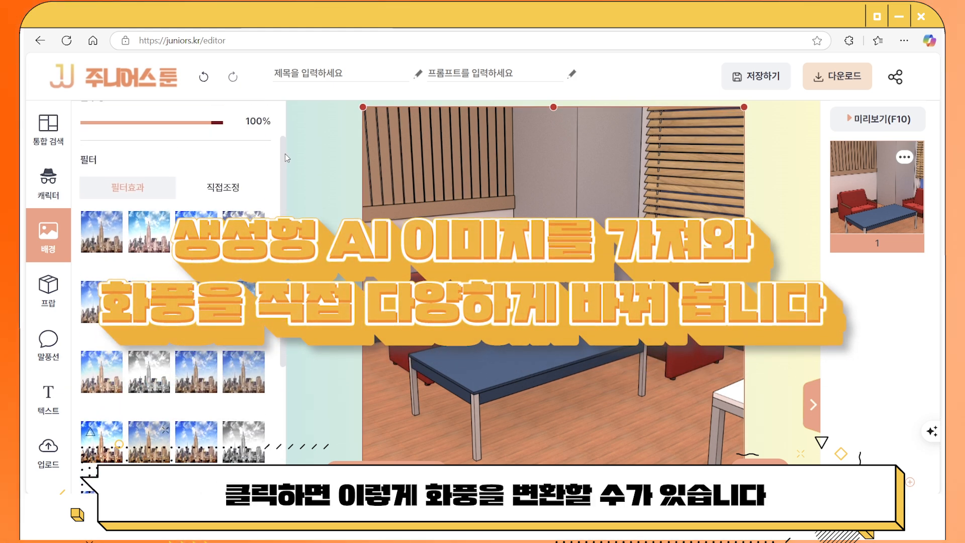
scroll(284, 153, down, 5)
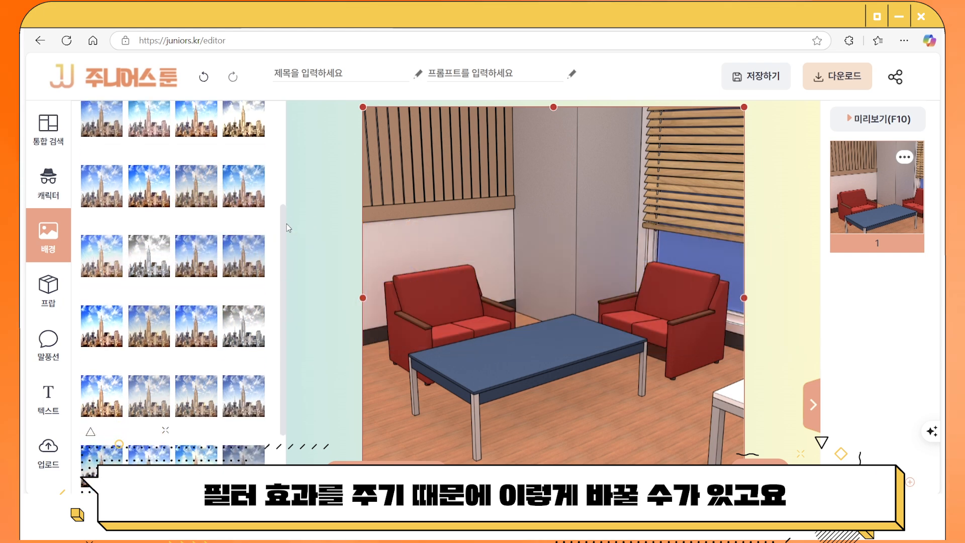
scroll(287, 225, up, 4)
click(230, 169)
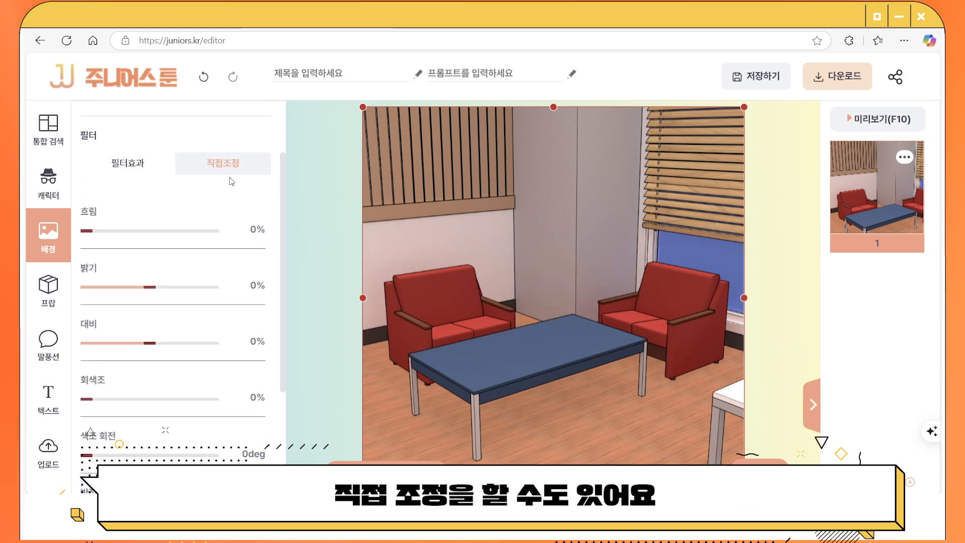
click(128, 163)
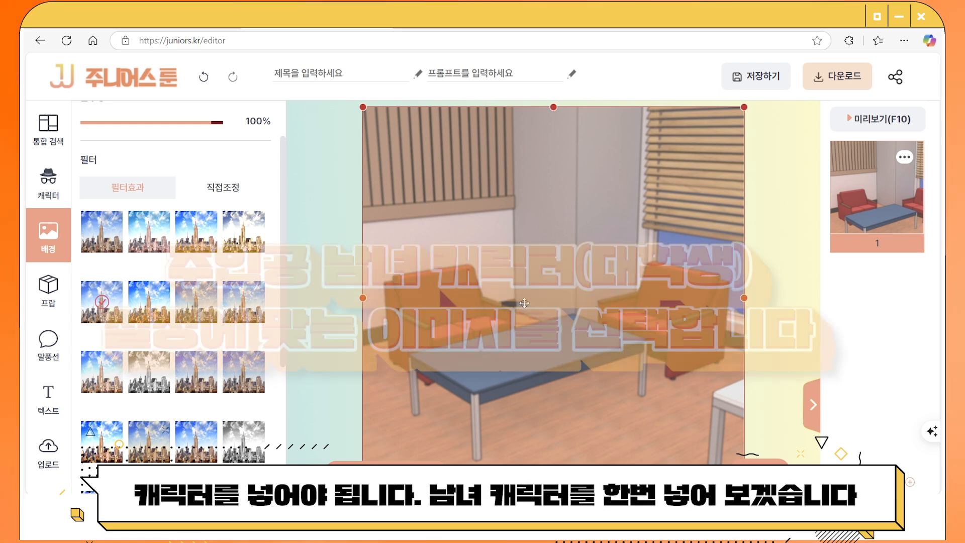
Open the 캐릭터 library and expand the full 성인 character set.
click(50, 179)
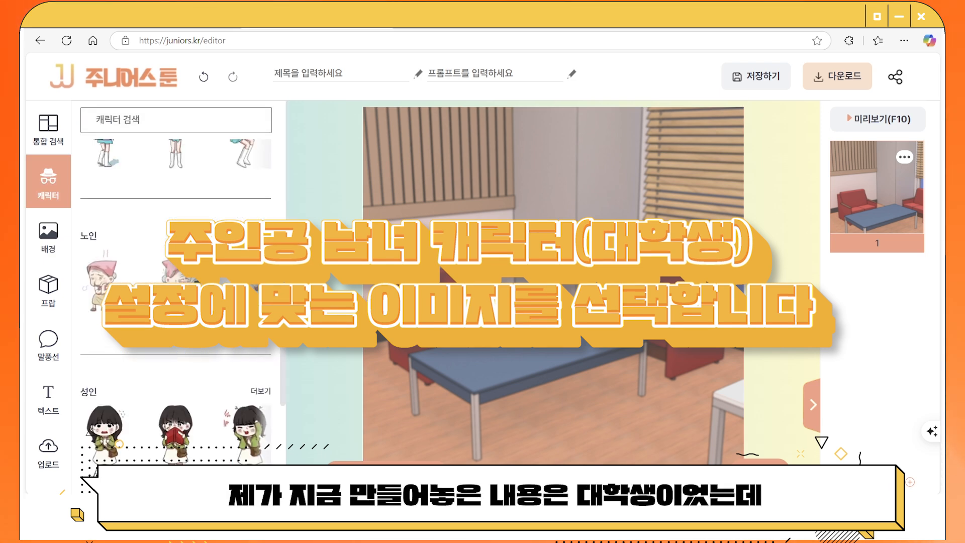
scroll(256, 343, up, 10)
scroll(255, 343, down, 10)
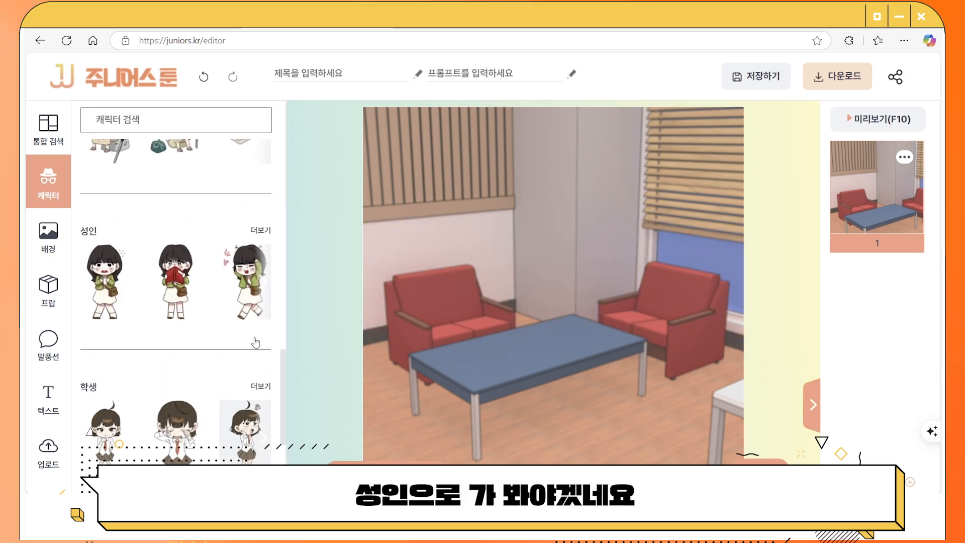
click(258, 232)
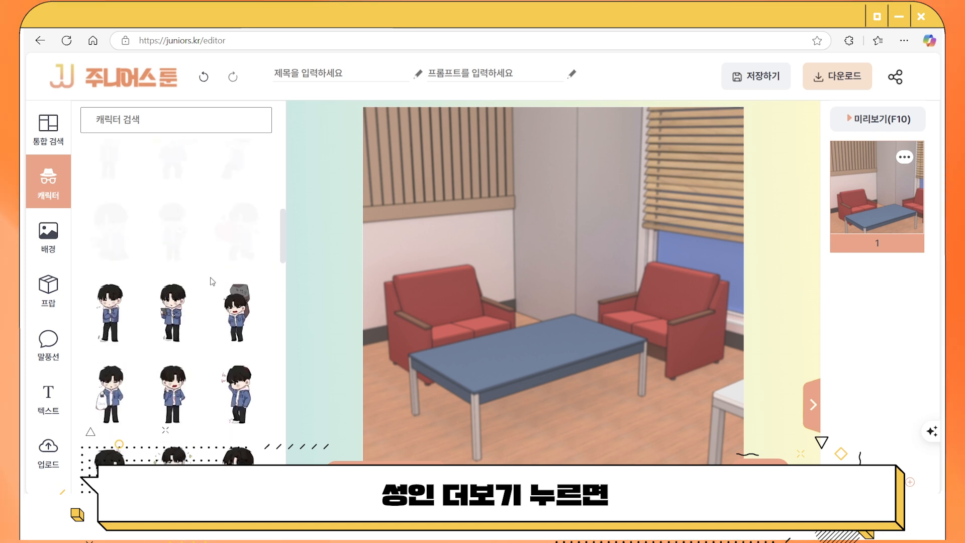
scroll(212, 282, up, 13)
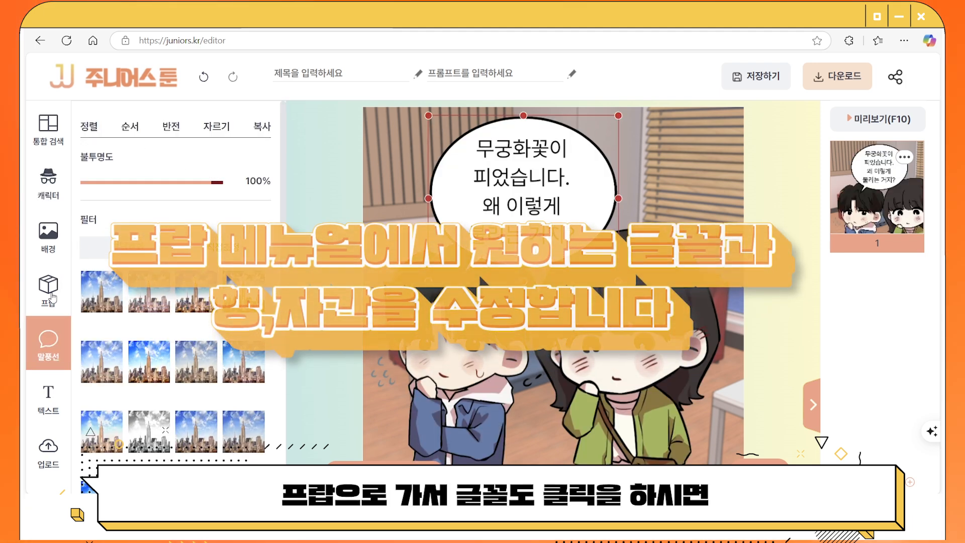
Set the speech bubble text font to 나눔명조 (NanumMyeongjo).
click(525, 192)
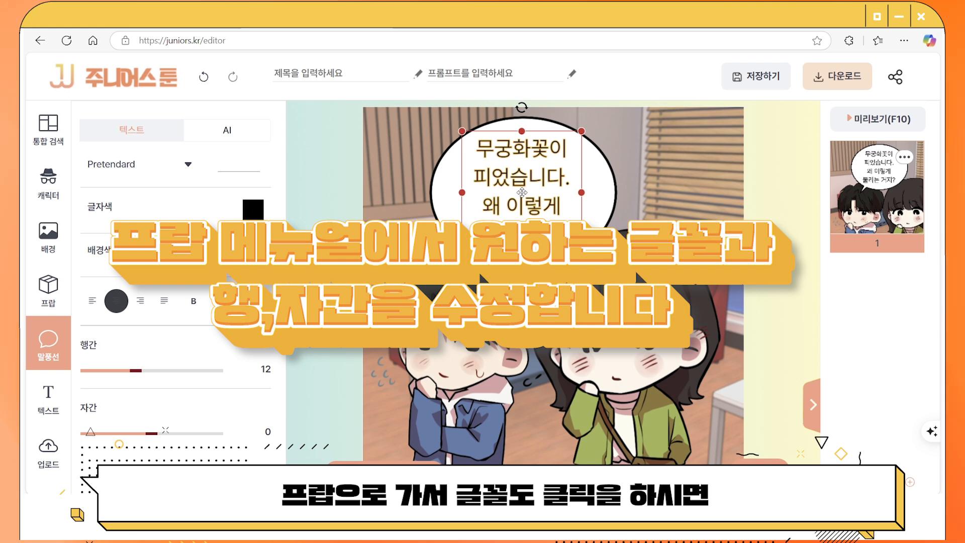
click(135, 171)
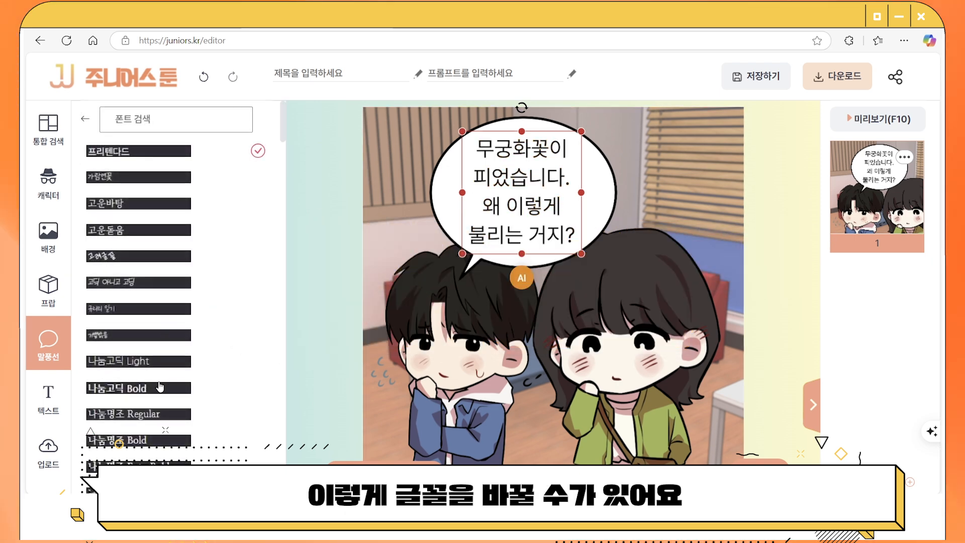
click(136, 413)
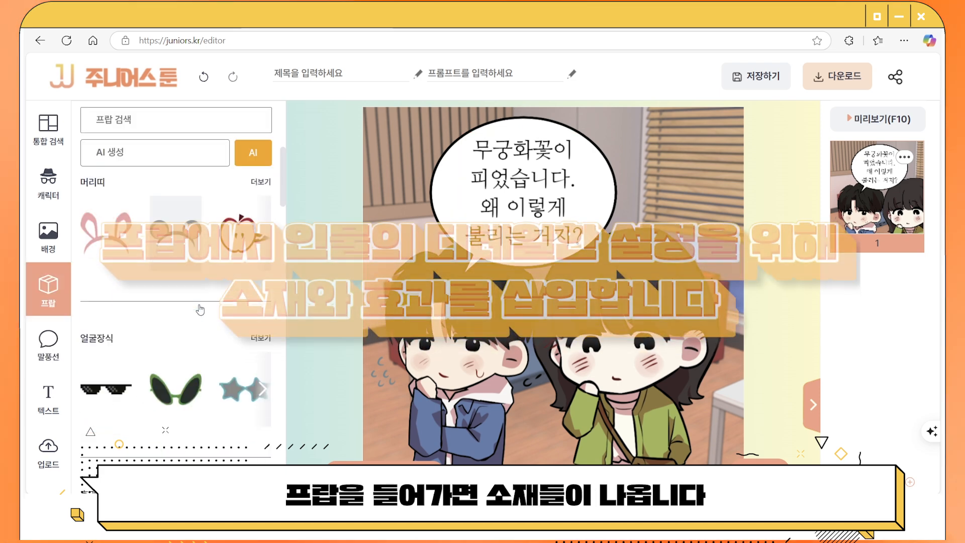
scroll(200, 309, down, 4)
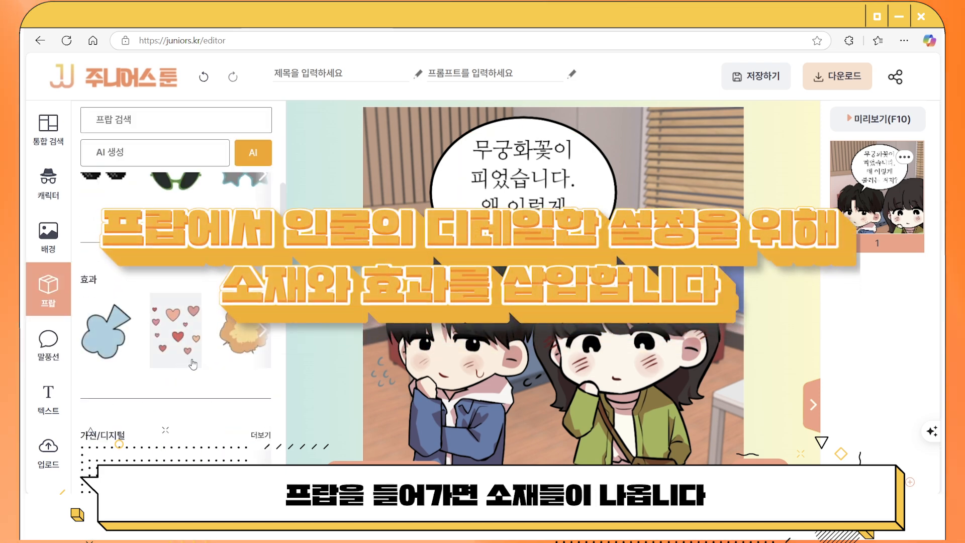
Add the rear-view phone prop, shrink it, and place it in the girl's hands below the bubble.
scroll(192, 364, down, 5)
scroll(193, 363, down, 5)
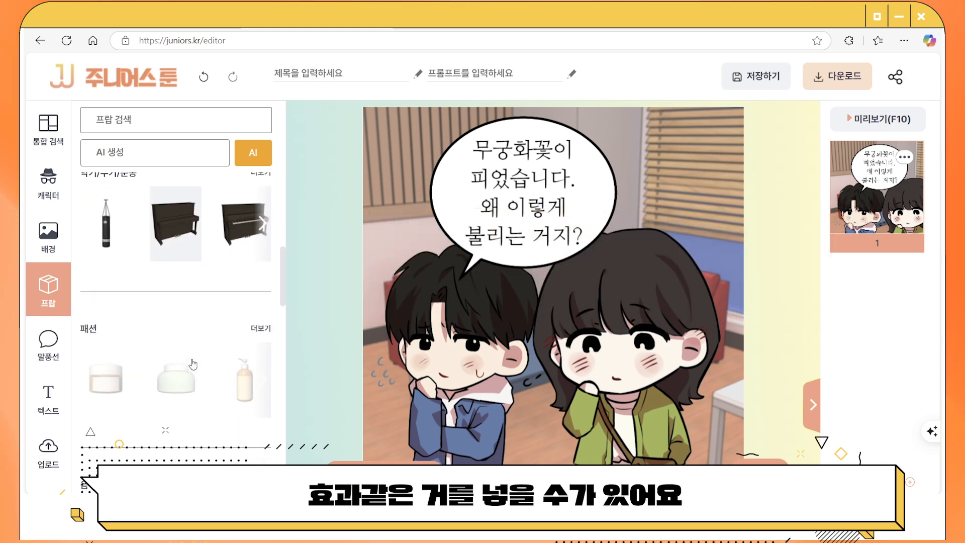
scroll(193, 363, up, 5)
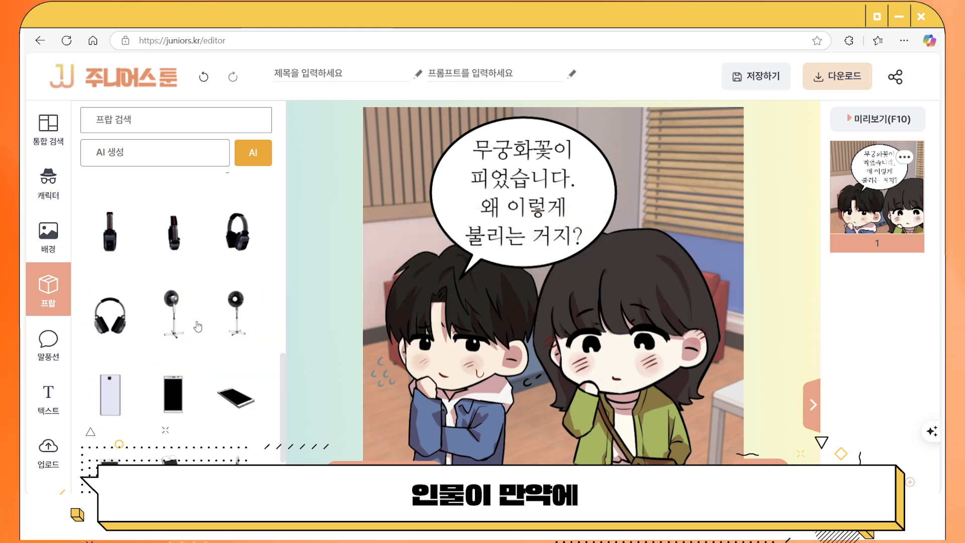
scroll(196, 325, down, 1)
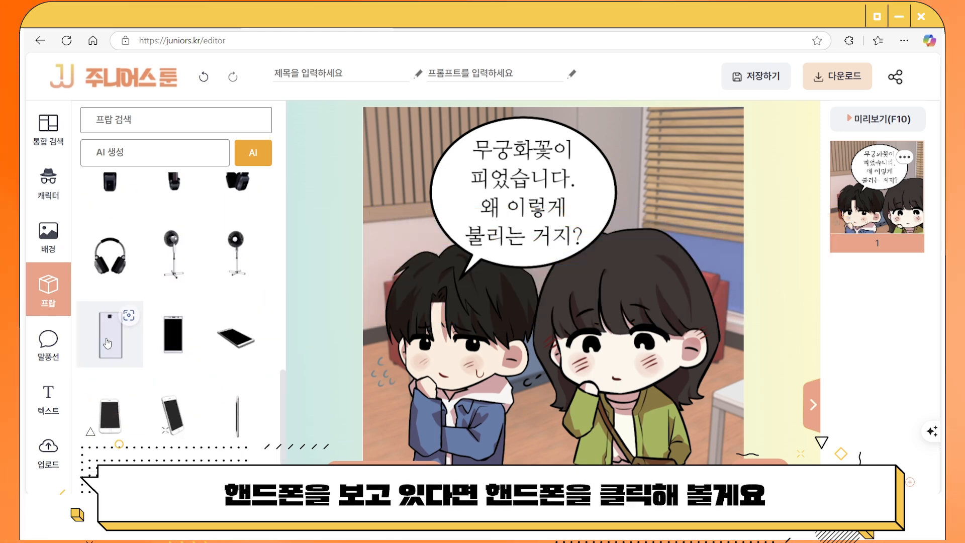
click(107, 343)
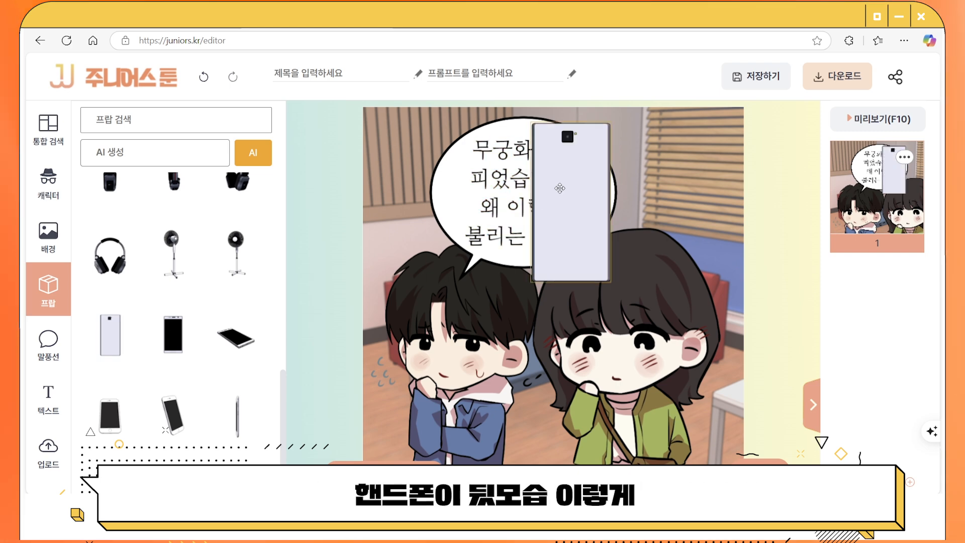
drag(559, 187, 633, 397)
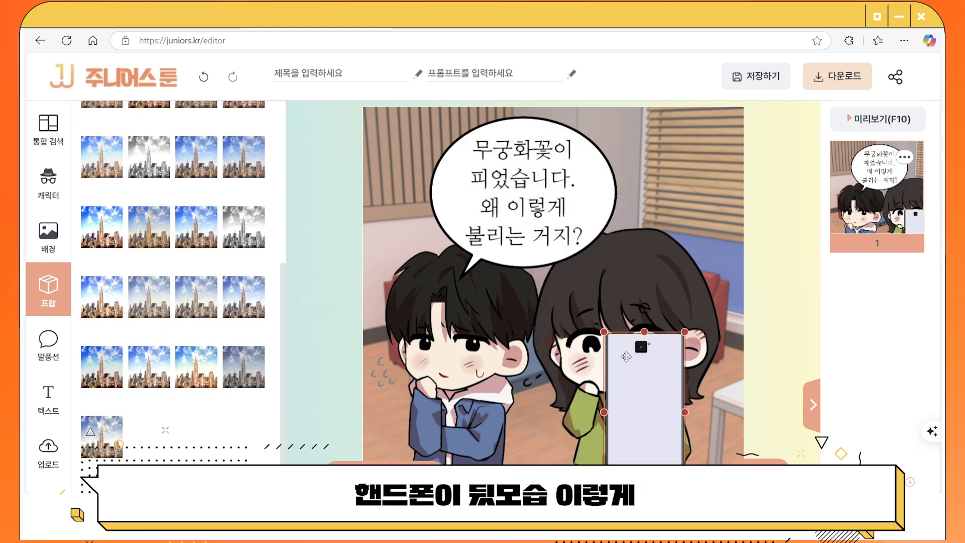
drag(604, 332, 637, 397)
drag(659, 442, 596, 413)
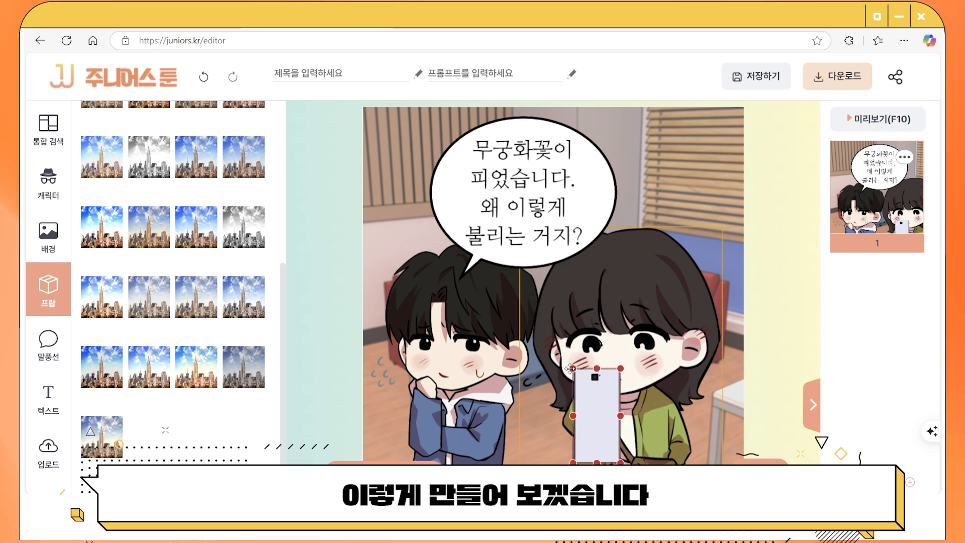
drag(581, 391, 582, 388)
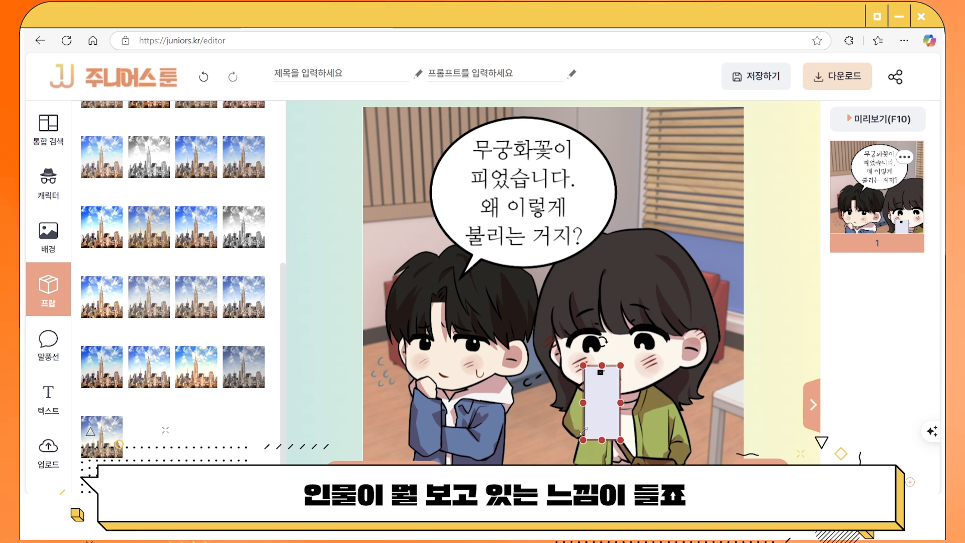
drag(597, 393, 597, 394)
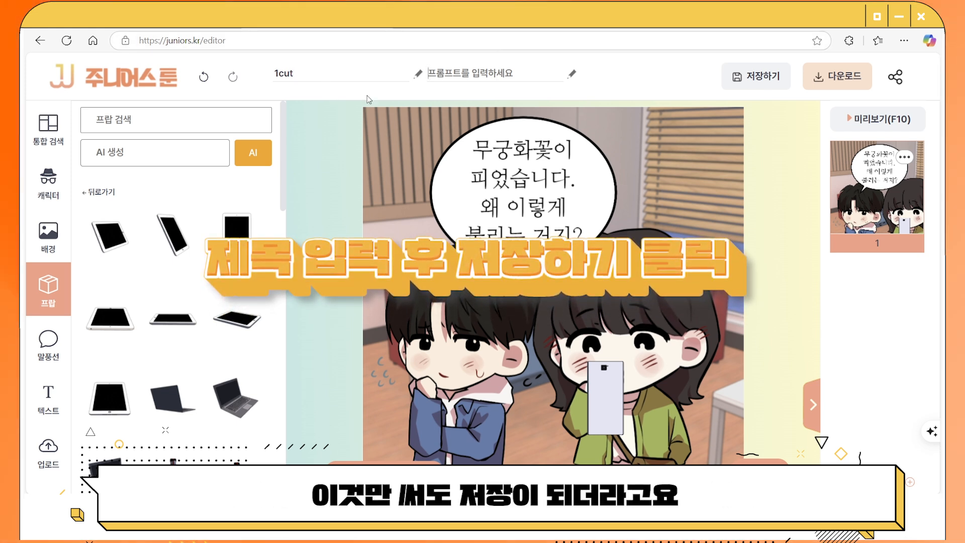
Save 1cut with 저장하기, copy its share link, and load that link in a new tab.
click(761, 80)
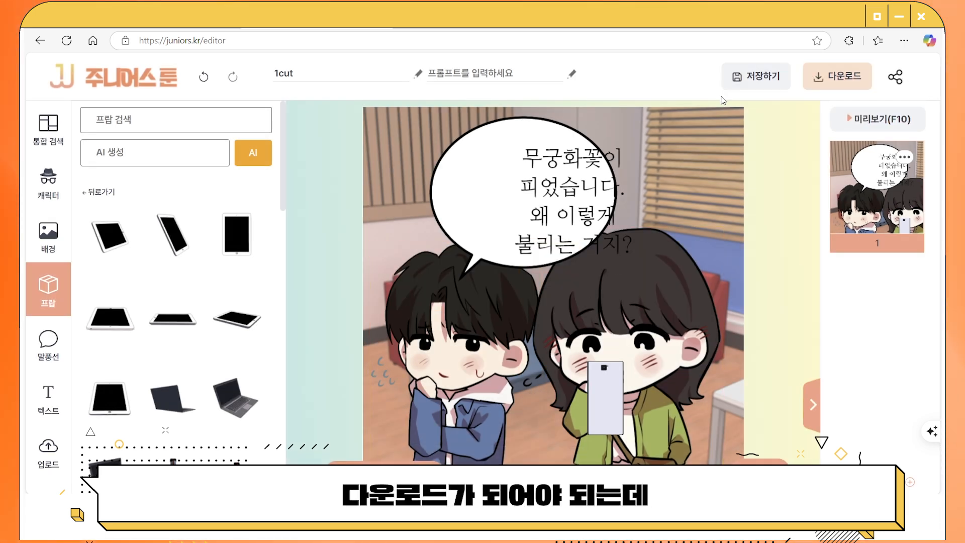
click(898, 81)
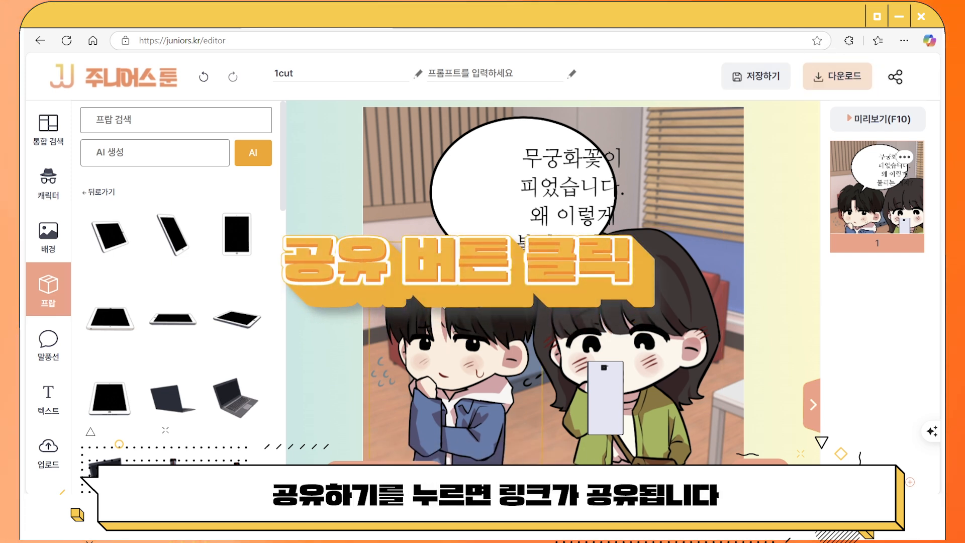
key(ctrl+t)
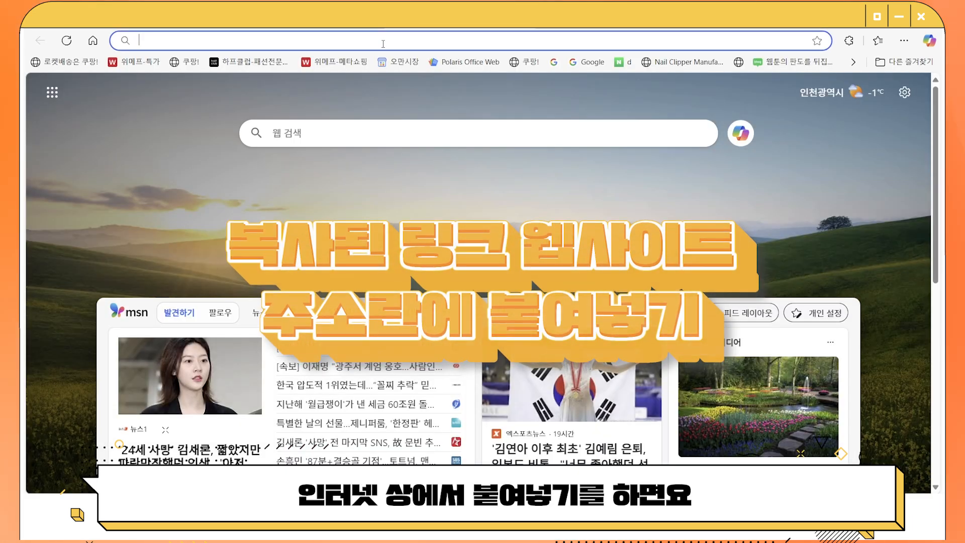
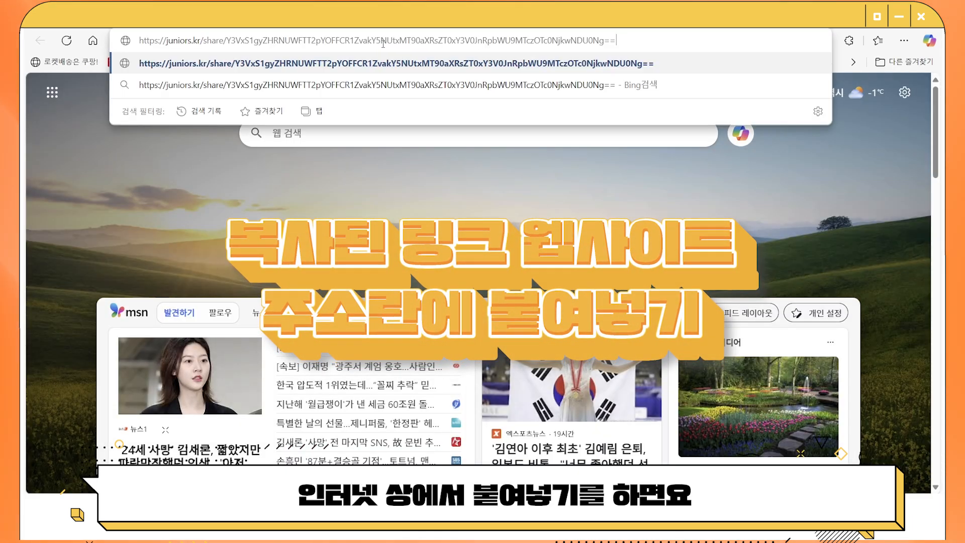
key(Return)
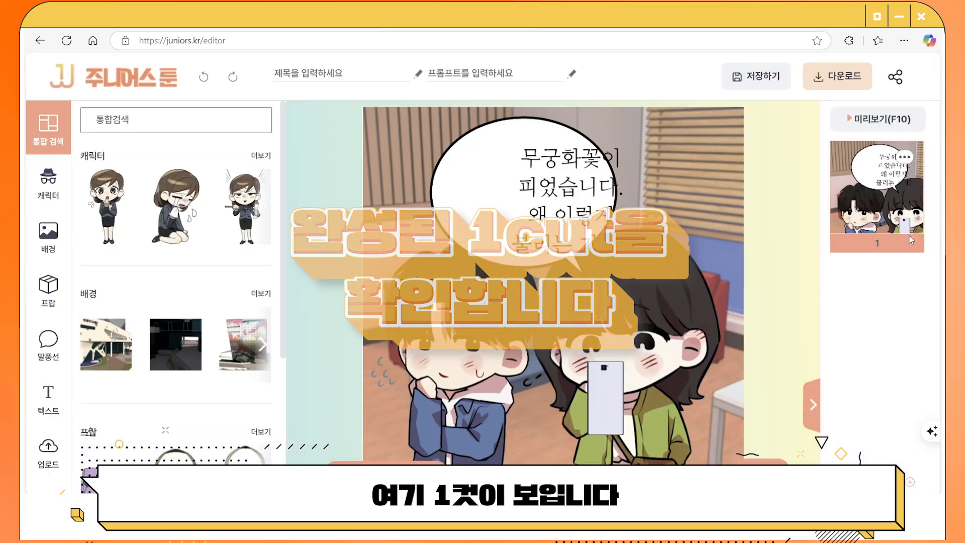
Leave the editor without saving, then duplicate the 1cut work from 내 작업물 as 1cut복제본.
click(121, 86)
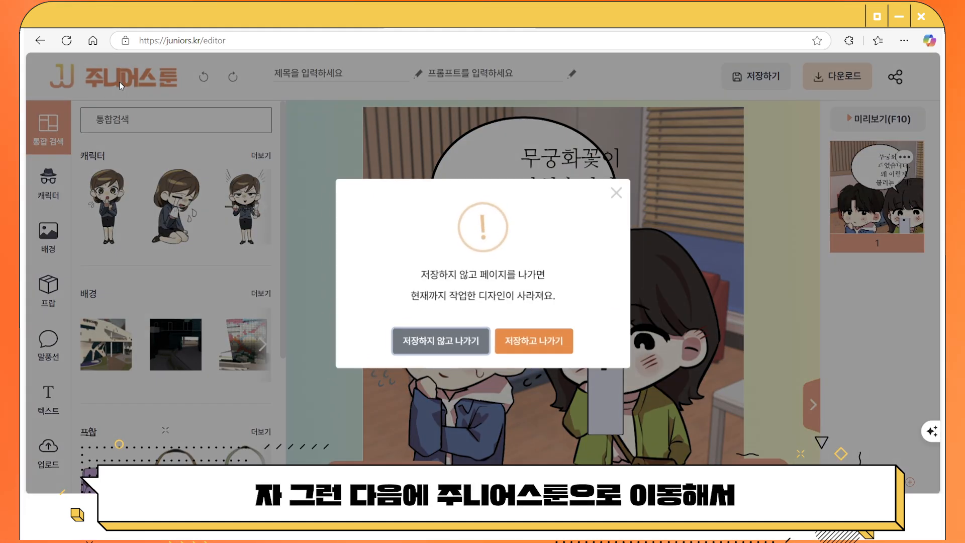
click(434, 342)
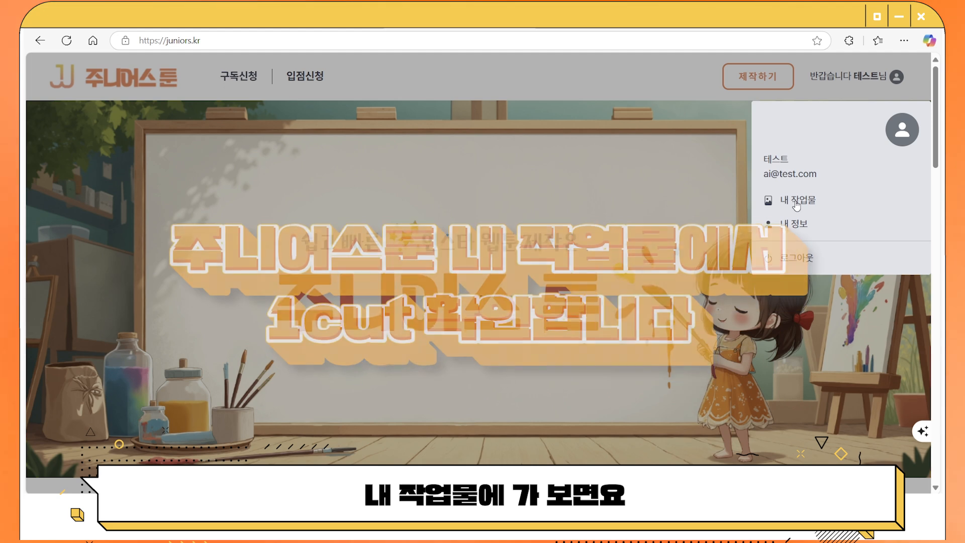
click(809, 231)
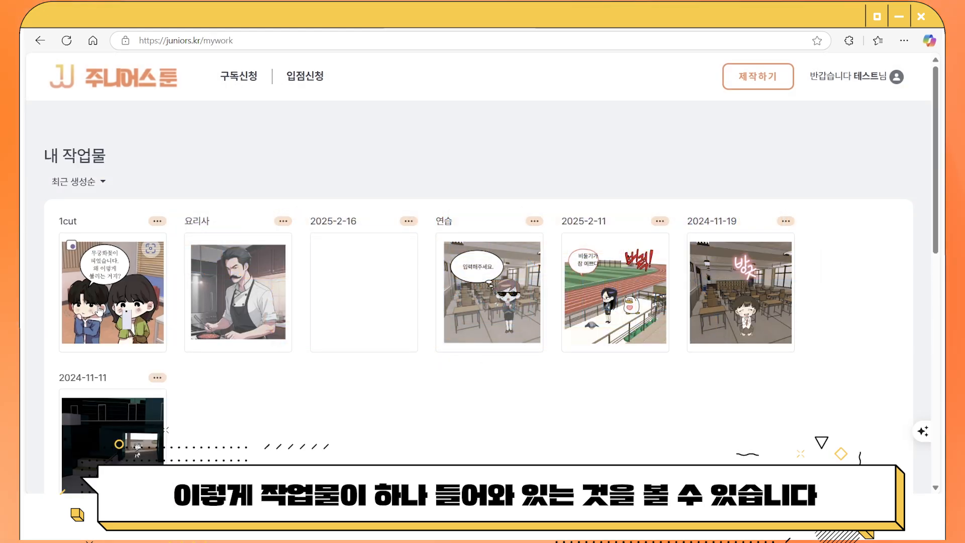
click(157, 221)
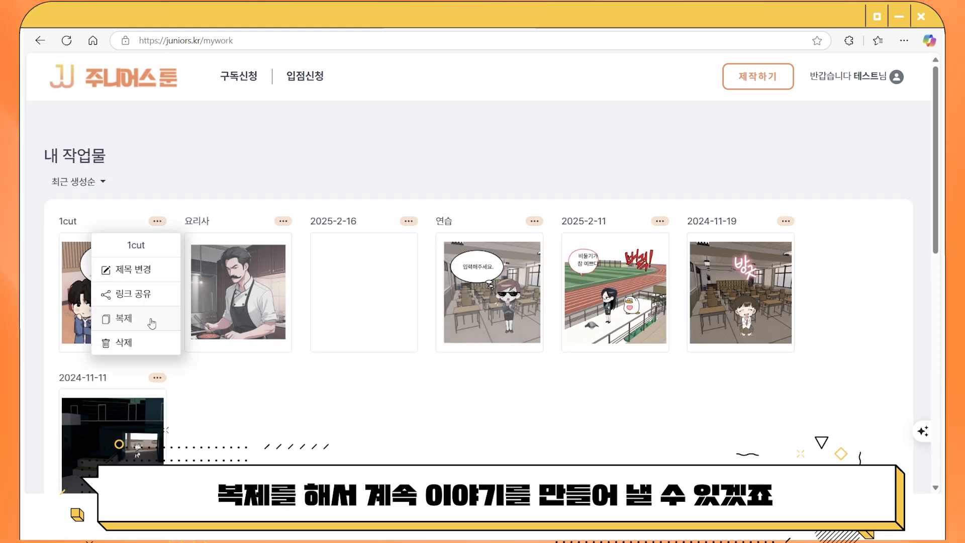
click(152, 323)
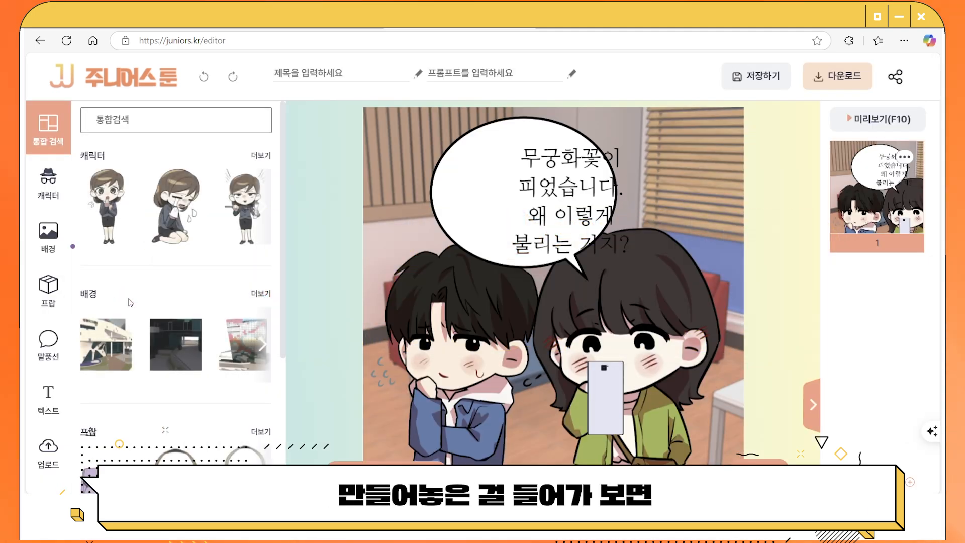
Check the copied panel's speech-bubble text and girl character, then exit the editor without saving.
click(561, 202)
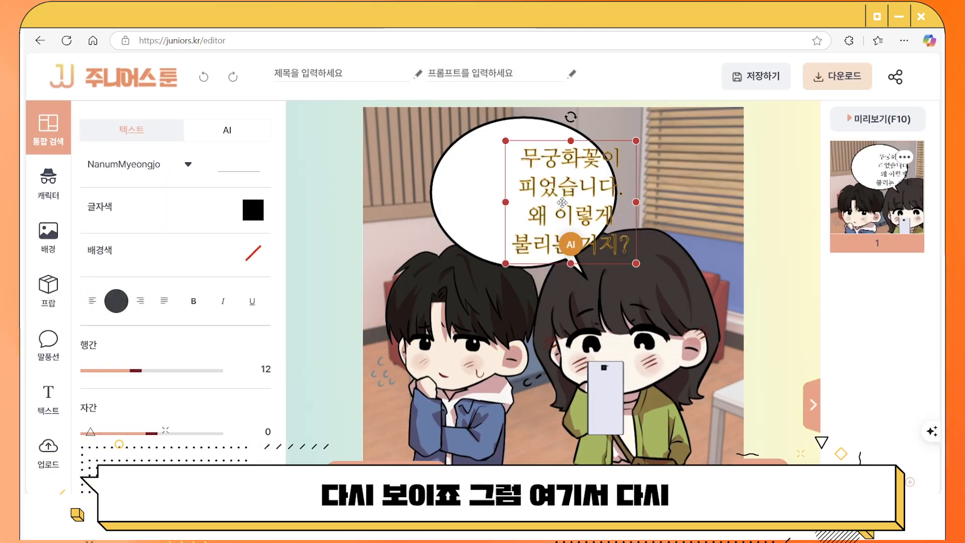
click(521, 360)
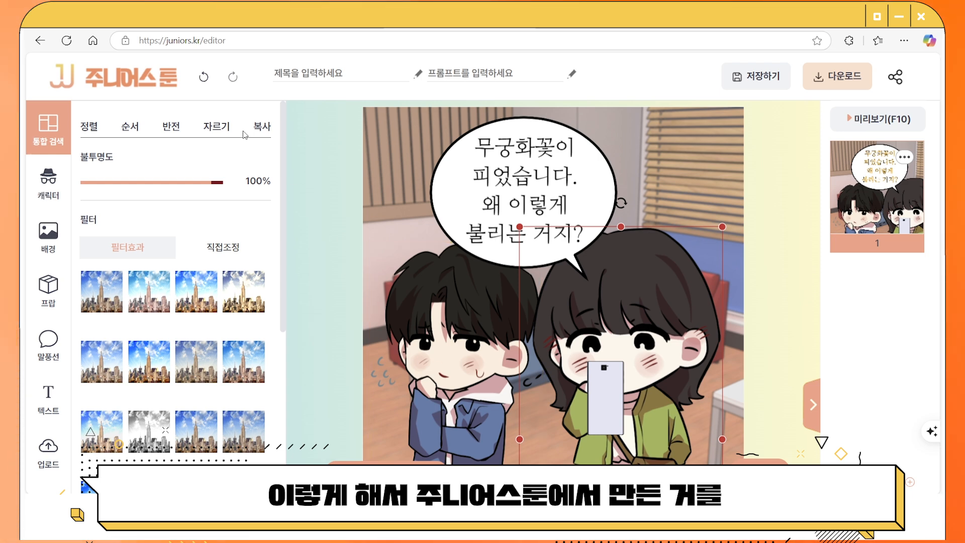
click(145, 79)
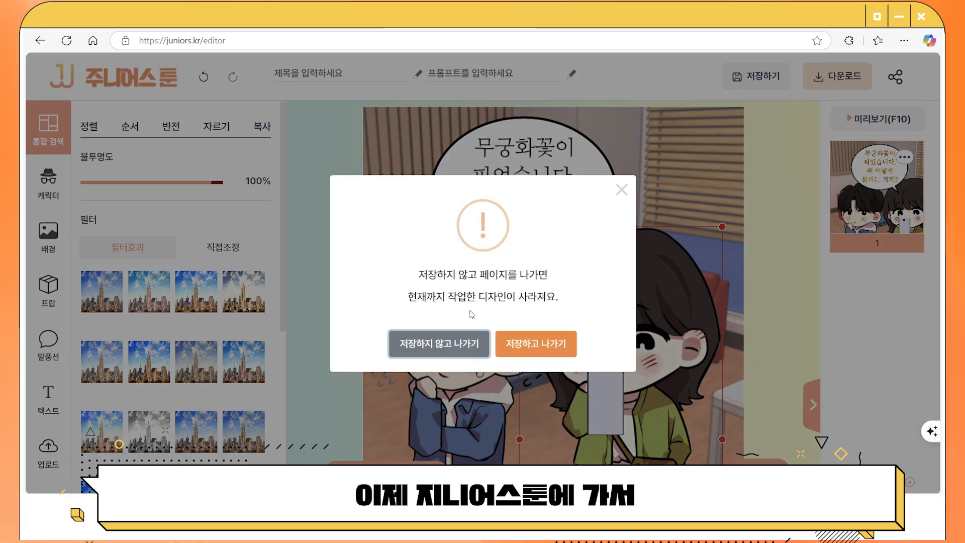
click(472, 346)
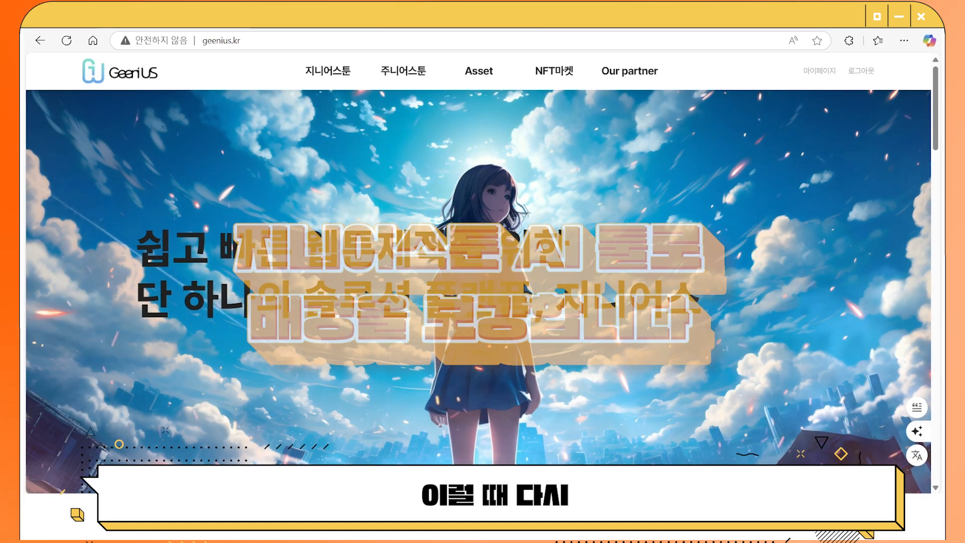
Go to the AI 웹툰 이미지 제작 tool under the 지니어스툰 menu.
click(335, 79)
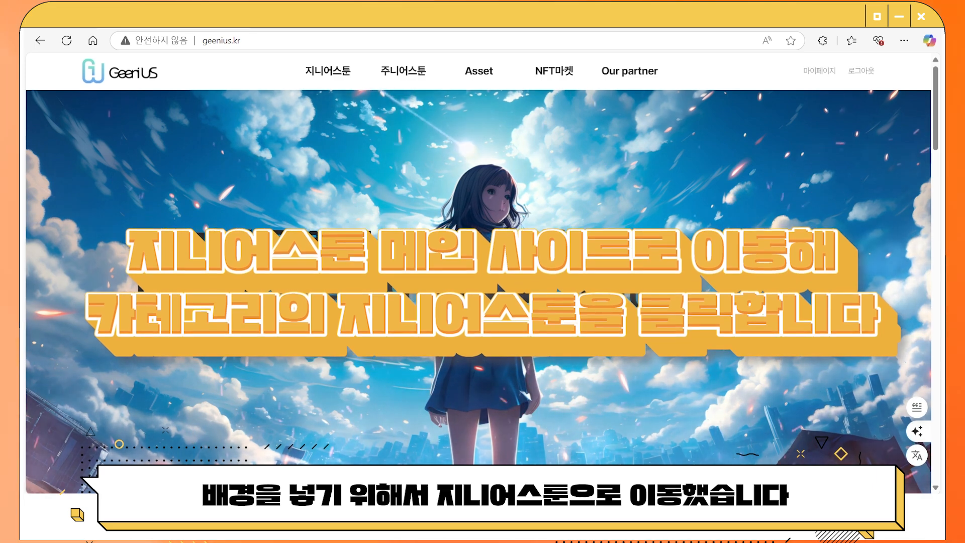
click(329, 76)
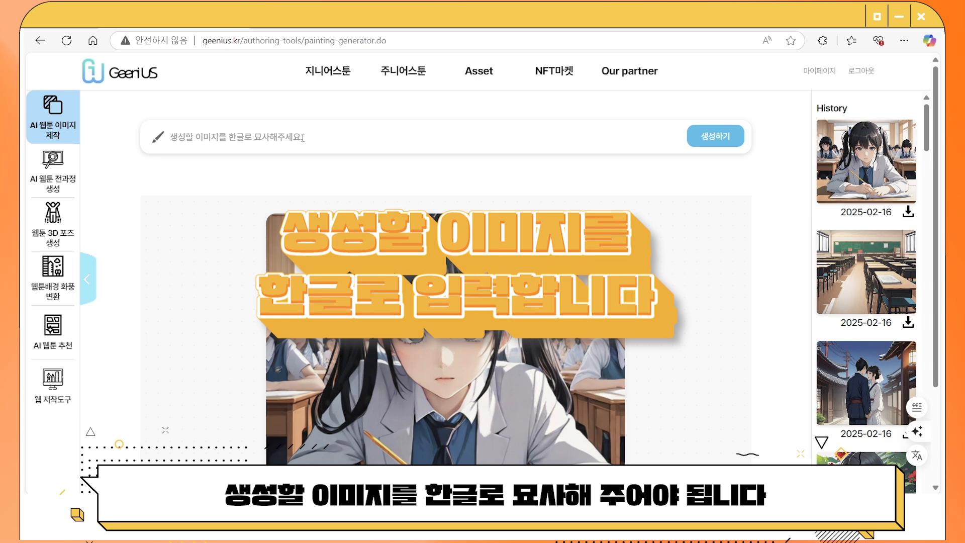
Generate an AI image of a university classroom from the prompt '대학교'.
click(303, 137)
text(대학교 교실)
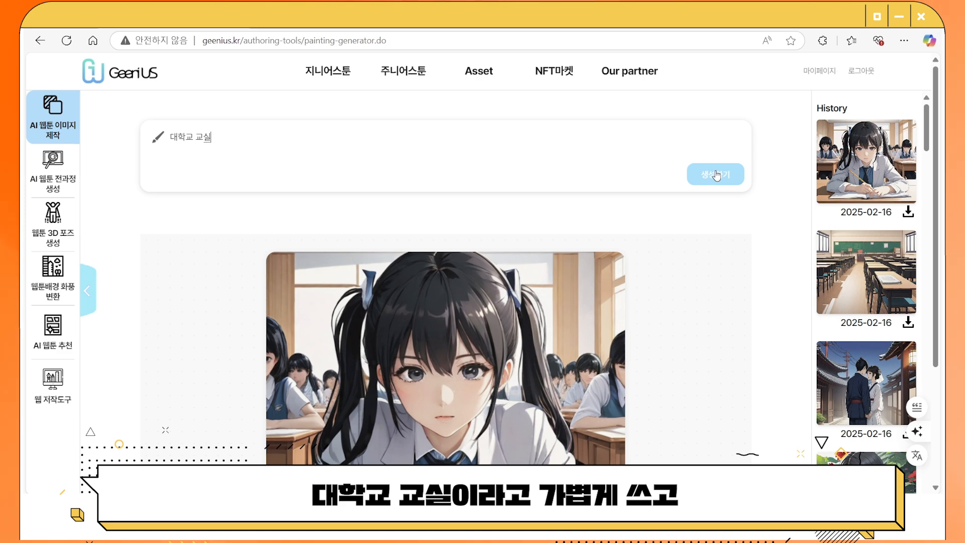
click(716, 175)
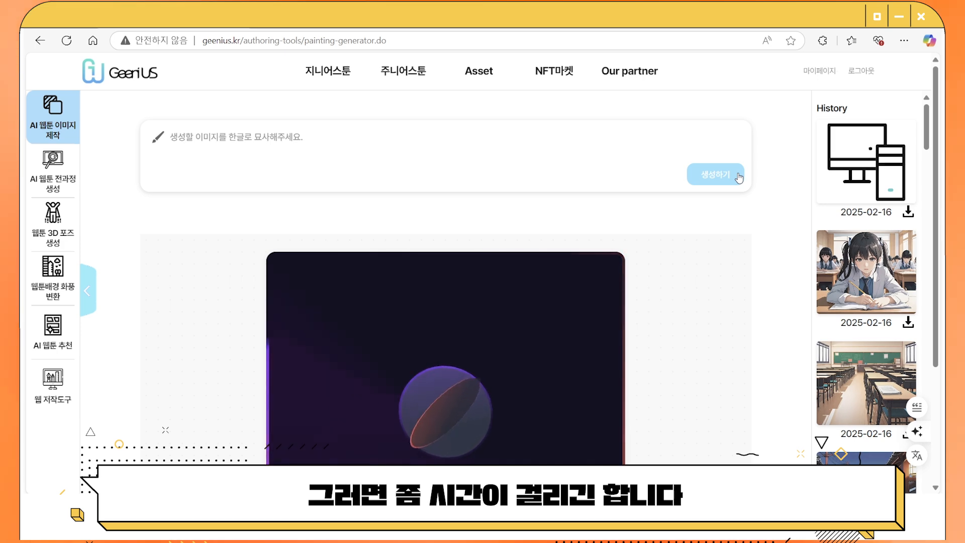
Download the newly generated classroom image from the History list as a PNG.
scroll(651, 300, down, 1)
scroll(651, 301, up, 1)
scroll(652, 332, down, 1)
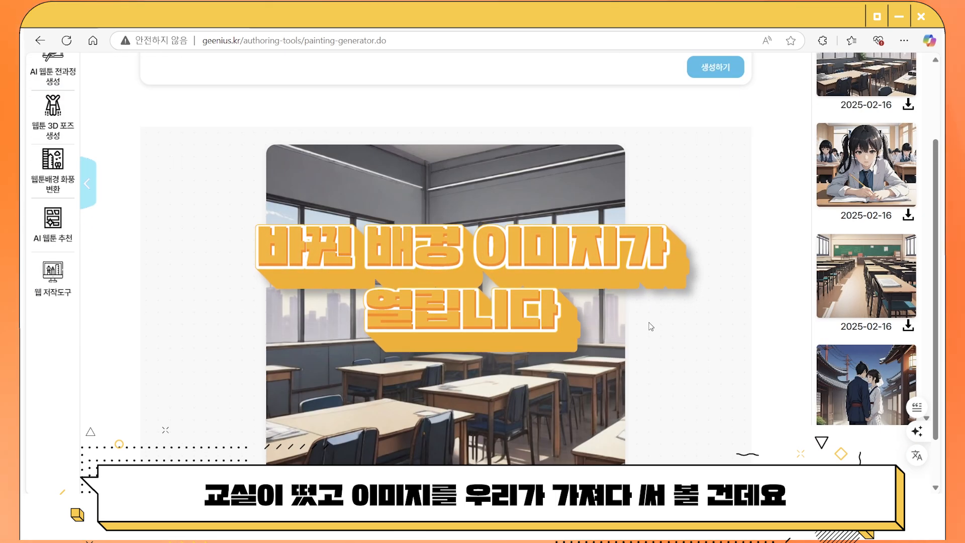
scroll(651, 327, up, 2)
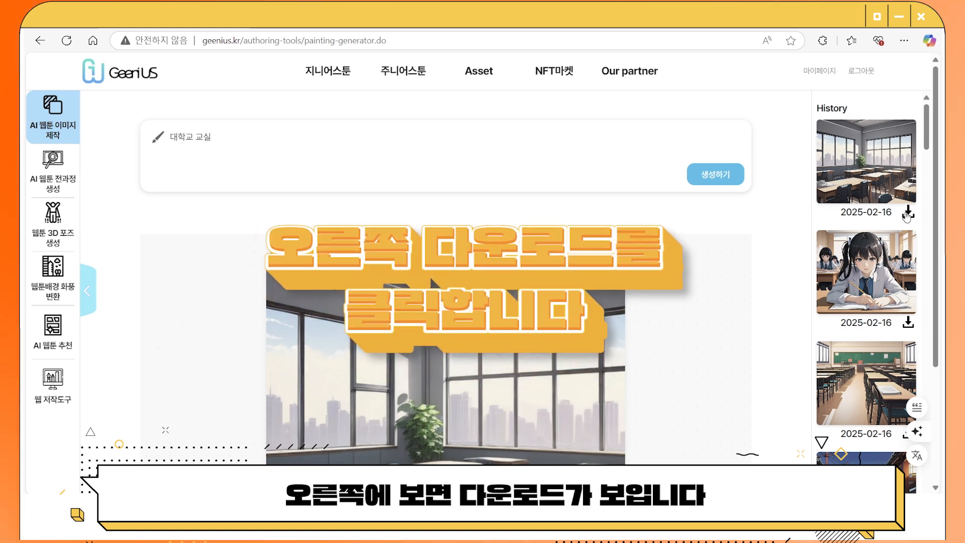
click(907, 213)
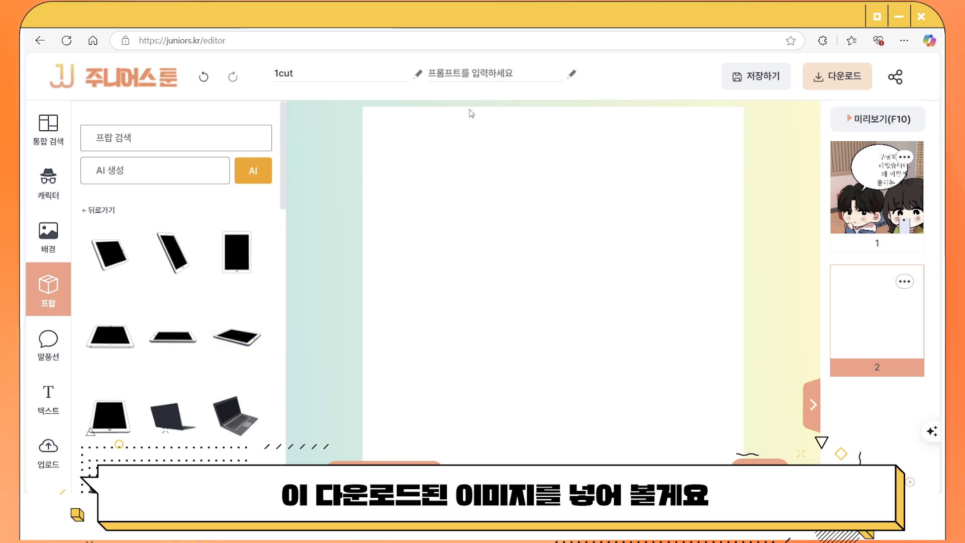
Upload the downloaded classroom PNG from Downloads into the Juniors Toon uploads library.
click(48, 452)
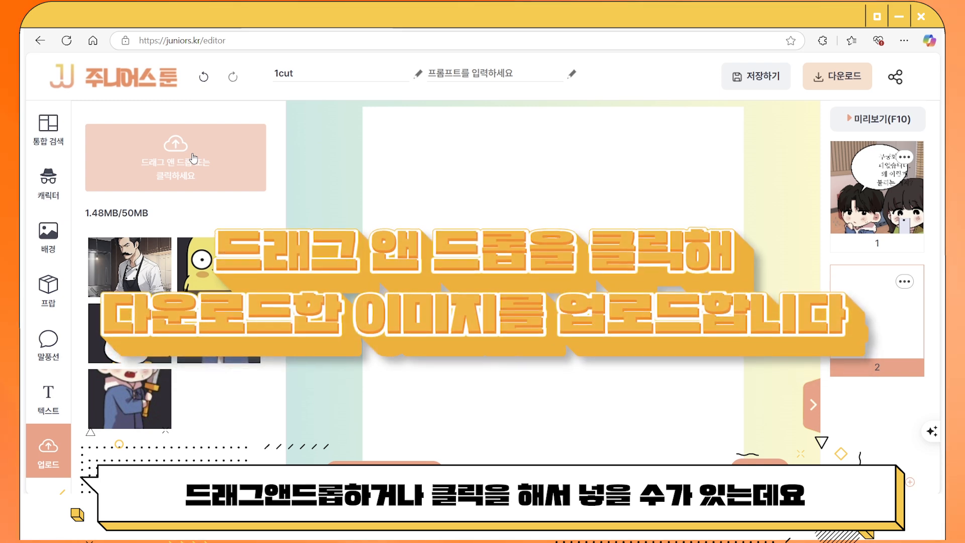
click(192, 153)
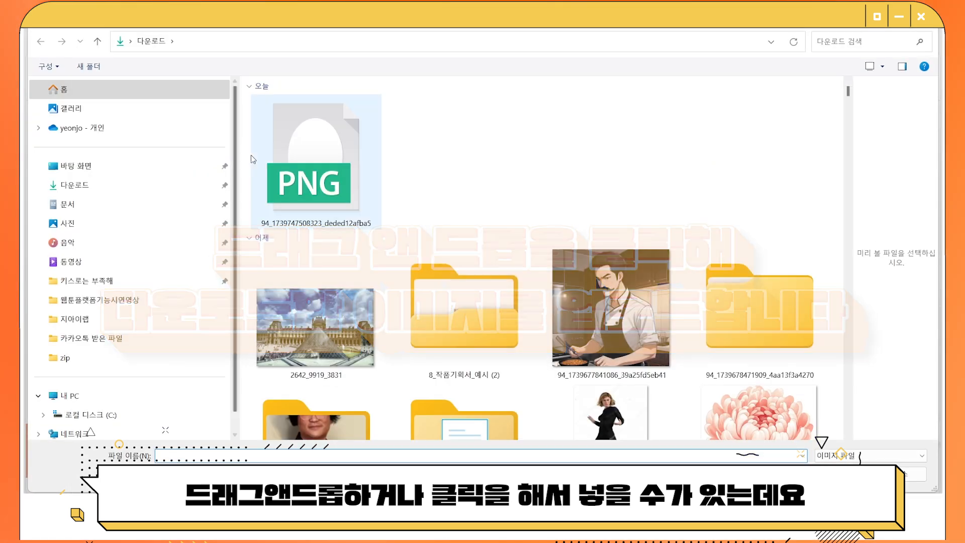
double_click(339, 161)
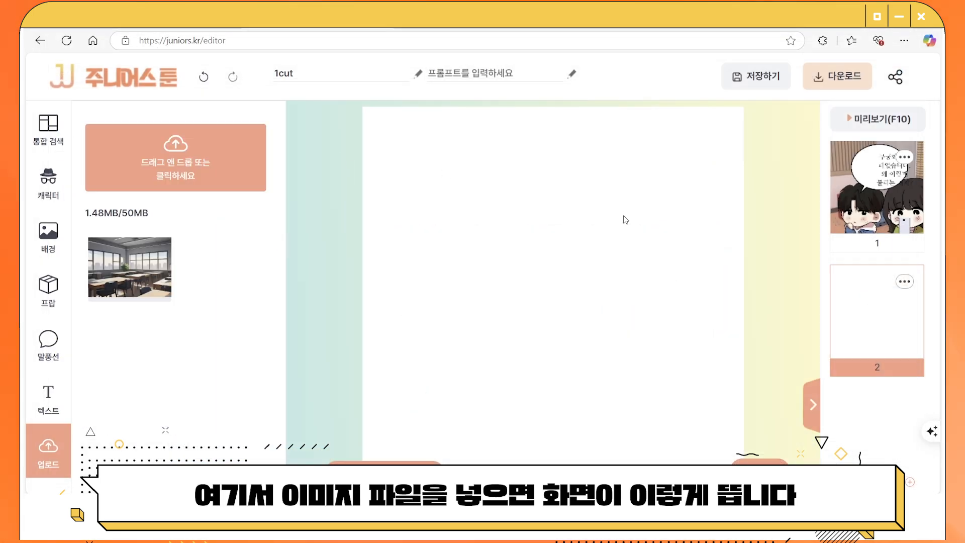